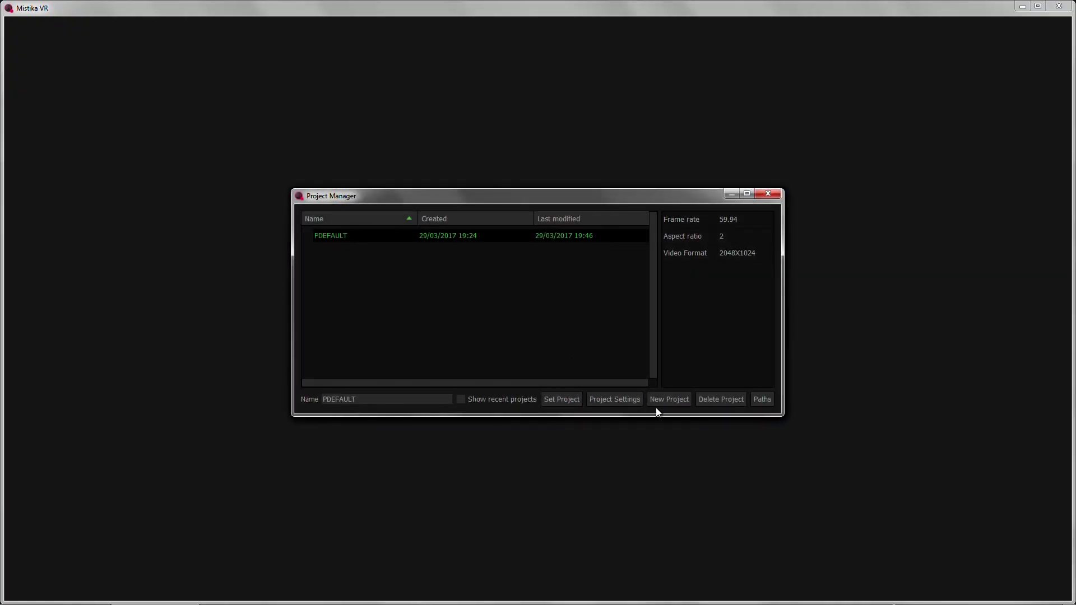
Start a new project from the Project Manager, where PDEFAULT is listed
{"action": "left_click", "coordinate": [662, 400]}
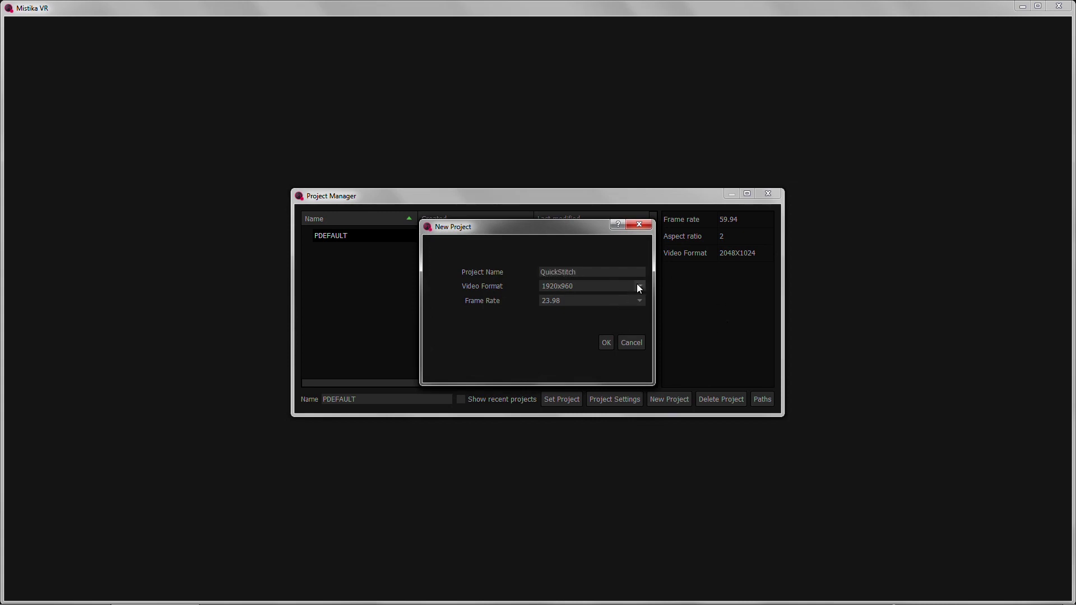
Create the QuickStitch project with 2048x1024 video format and 59.94 fps frame rate
{"action": "left_click", "coordinate": [639, 287]}
{"action": "left_click", "coordinate": [555, 305]}
{"action": "left_click", "coordinate": [572, 302]}
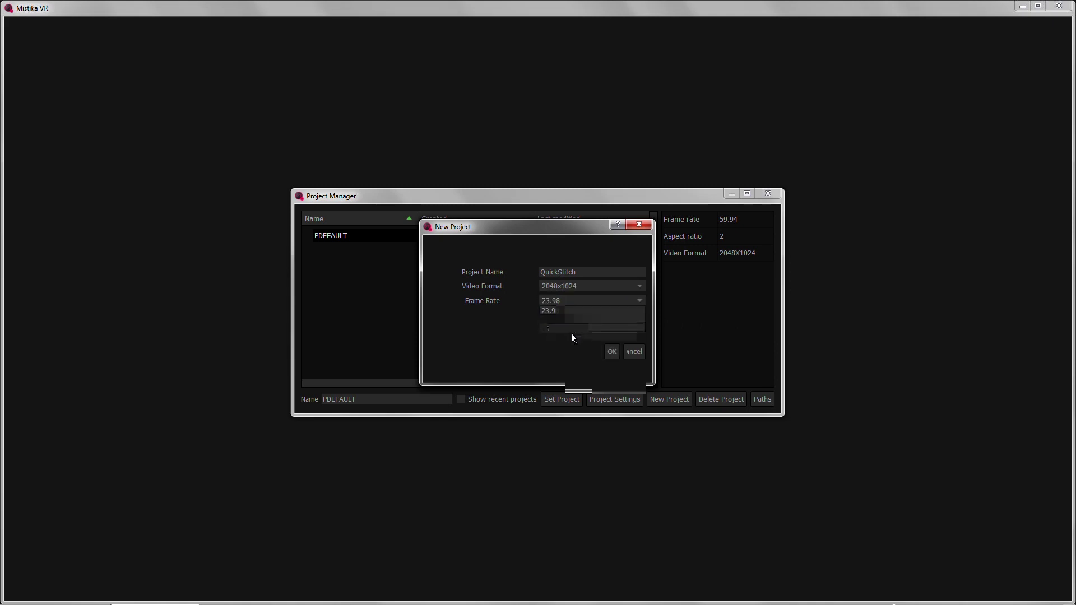
{"action": "left_click", "coordinate": [557, 382]}
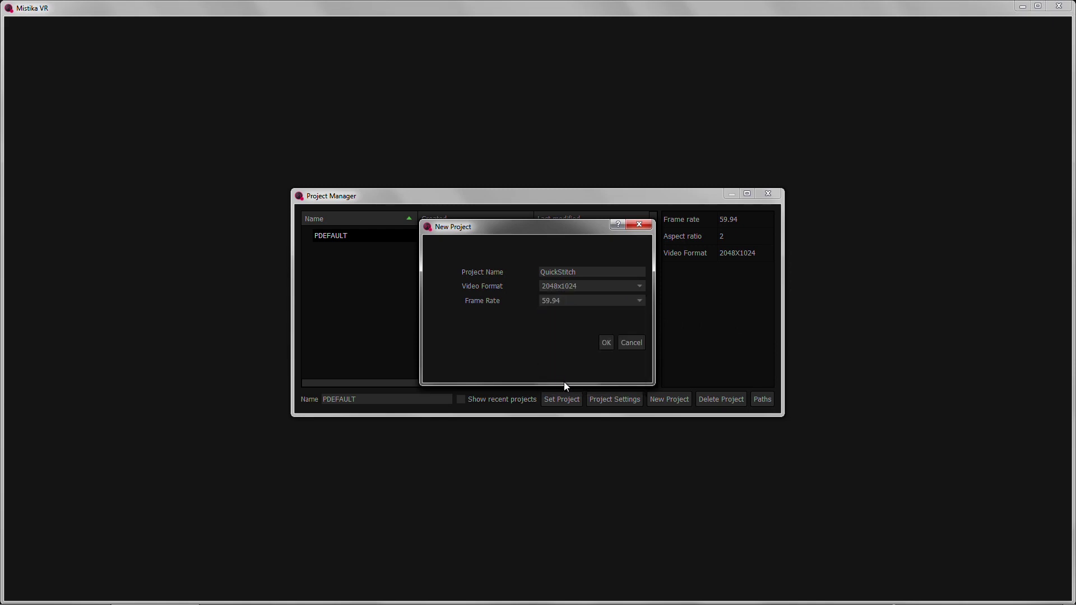
{"action": "left_click", "coordinate": [605, 342]}
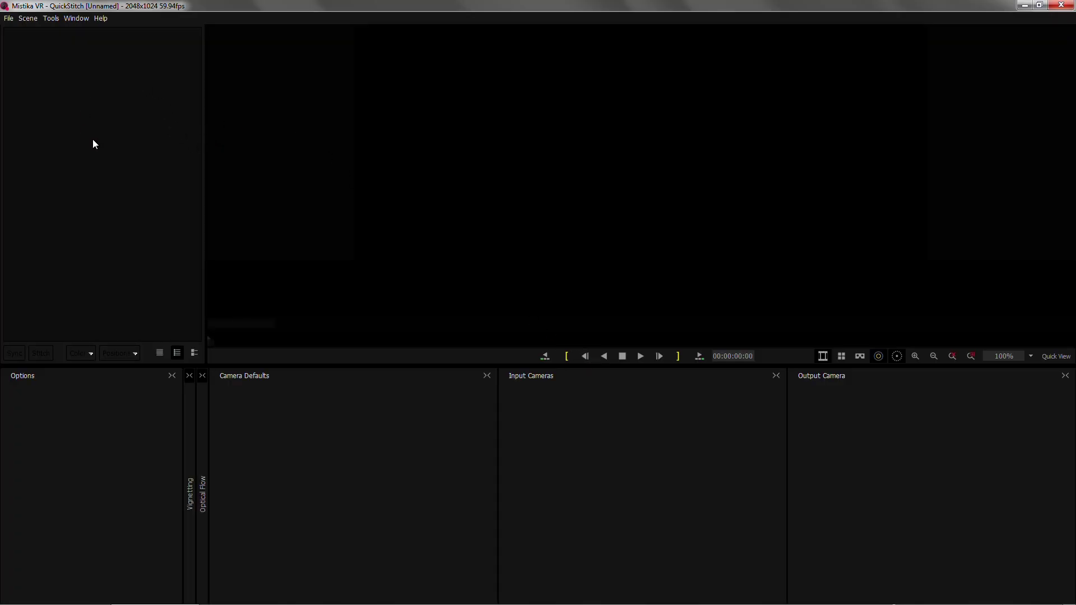
In Explorer, browse to VR_MEDIA > NewHorizonsVR > CANARIAS_Yoga and select the six MP4 clips
{"action": "key", "text": "super+e"}
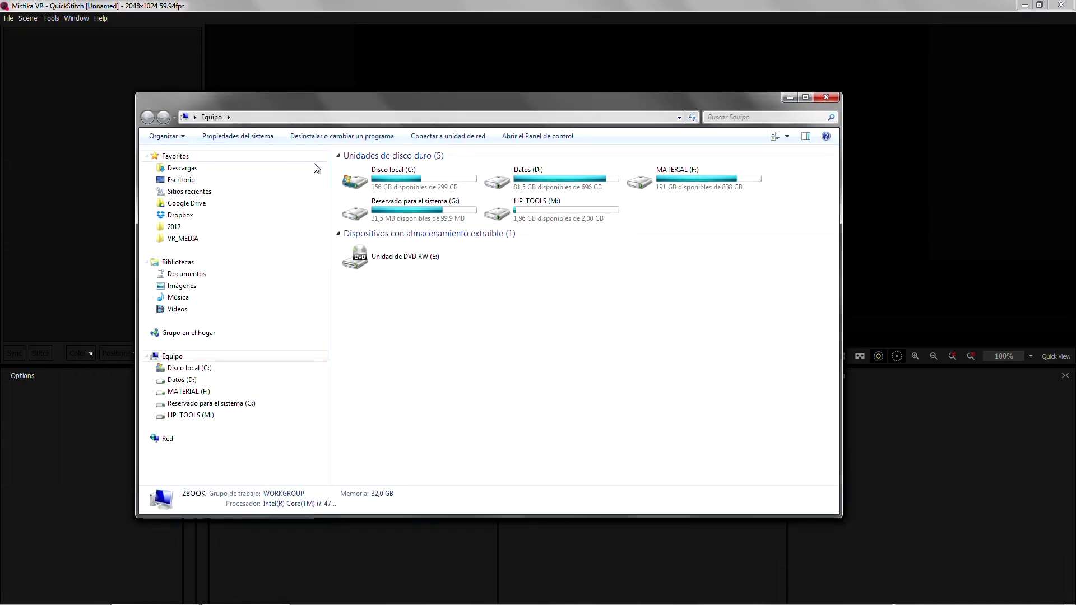
{"action": "left_click", "coordinate": [198, 245]}
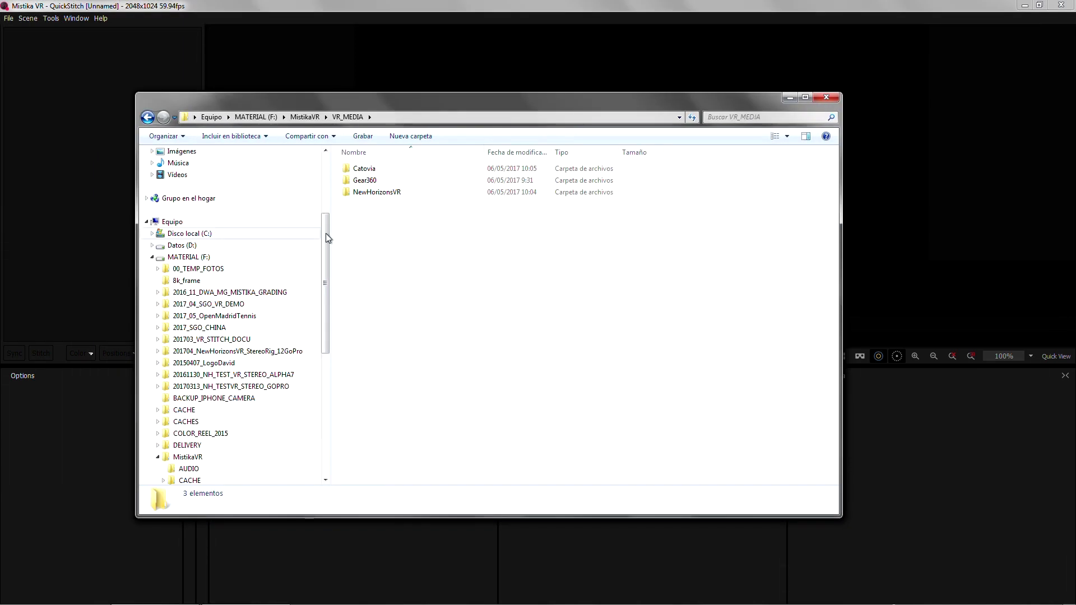
{"action": "double_click", "coordinate": [393, 197]}
{"action": "double_click", "coordinate": [392, 191]}
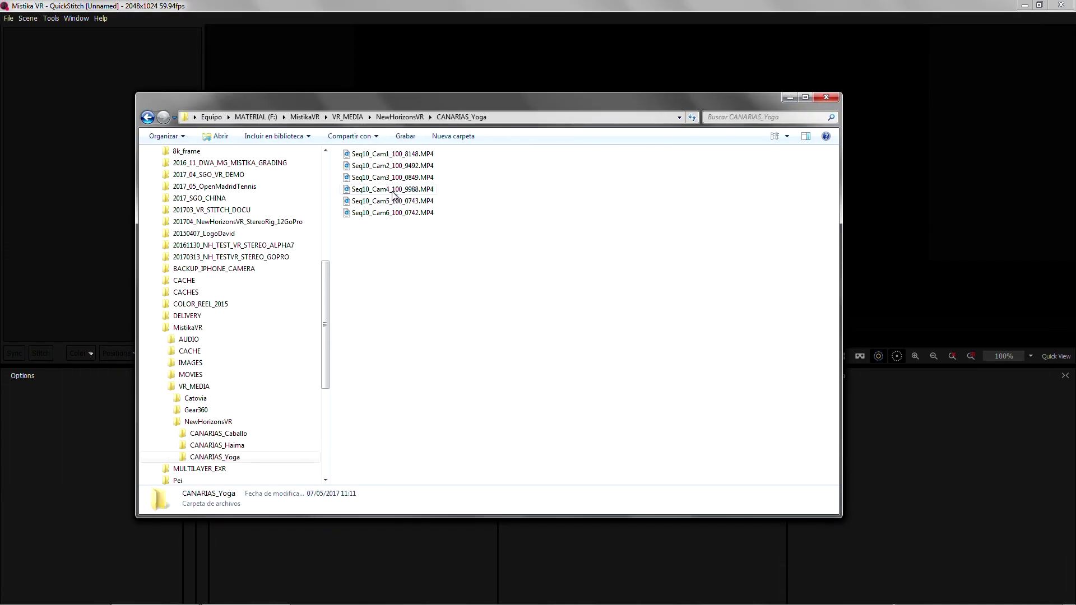
{"action": "left_click_drag", "start_coordinate": [417, 243], "coordinate": [73, 212]}
Close Explorer, show the six camera views as a grid, and jump to 00:00:13:58
{"action": "left_click", "coordinate": [825, 98]}
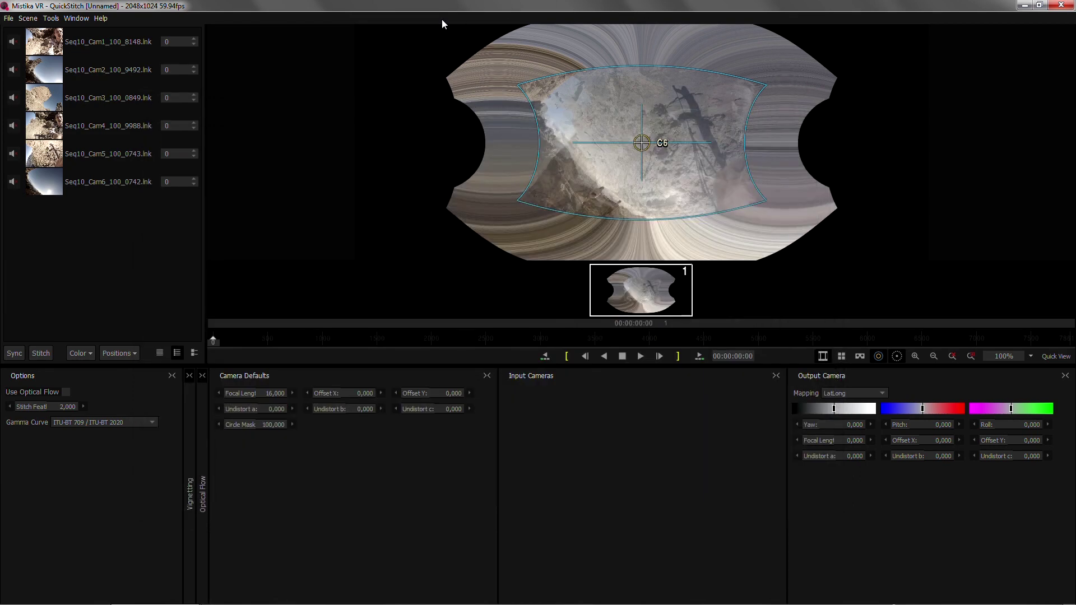
{"action": "left_click", "coordinate": [841, 356]}
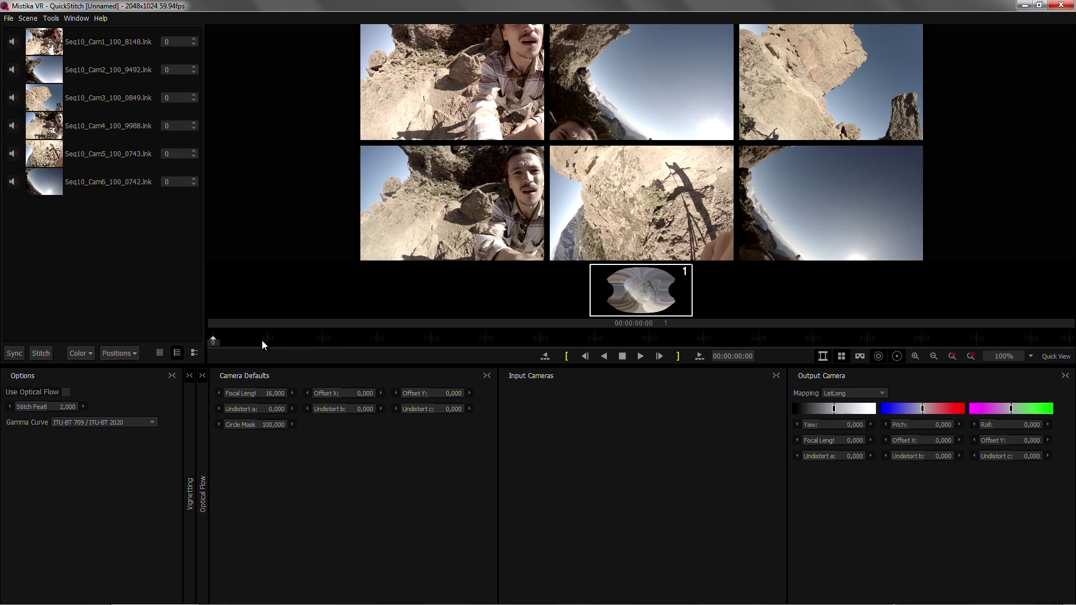
{"action": "left_click", "coordinate": [296, 340]}
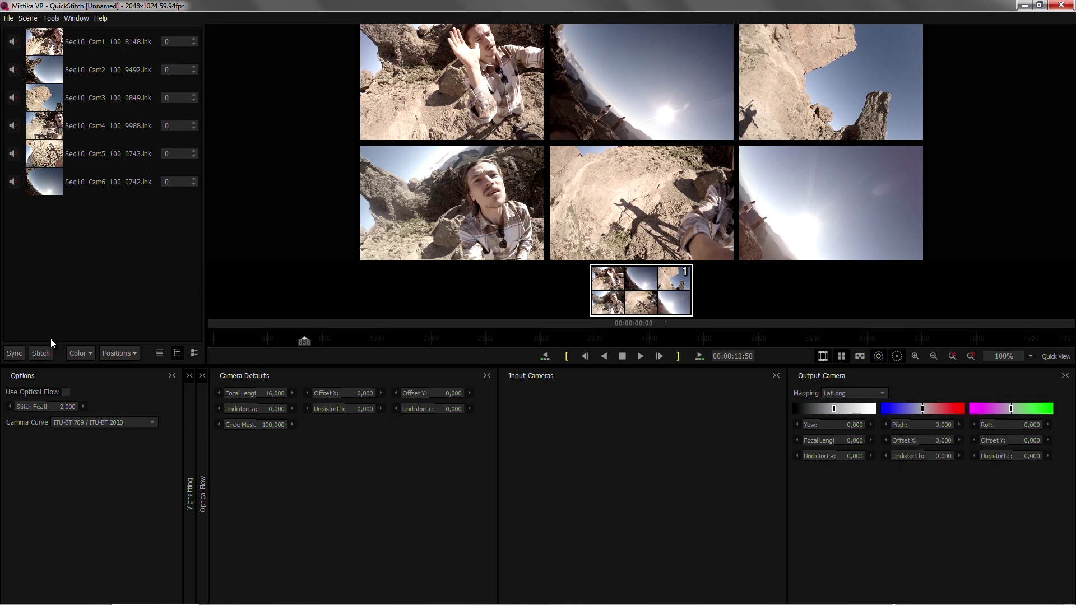
Sync clips by audio with offsets 536, -14, 630, 998 and 890 frames, then play
{"action": "left_click", "coordinate": [16, 355]}
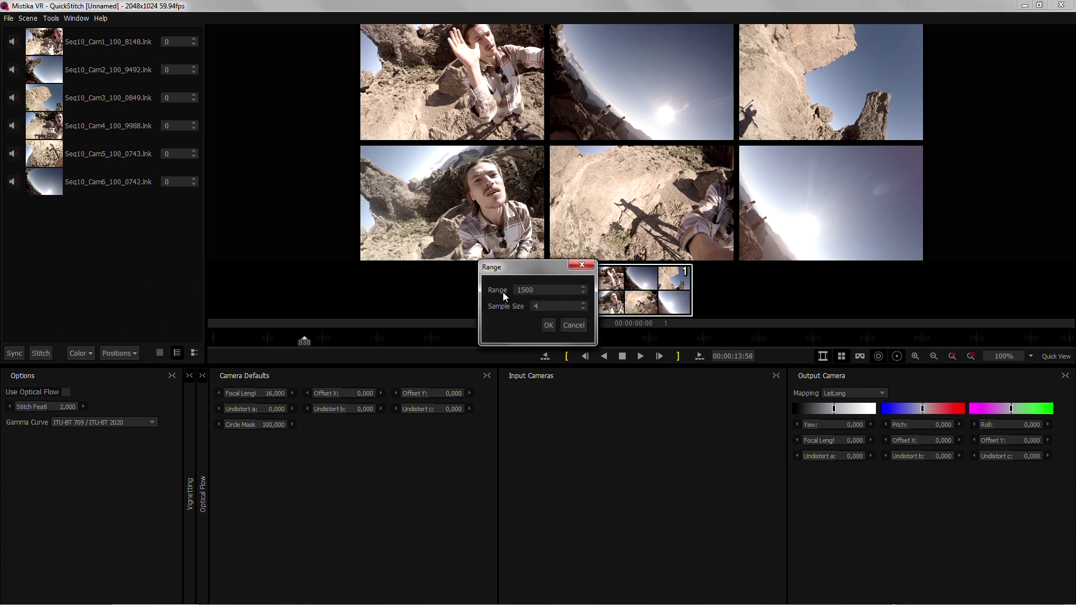
{"action": "left_click", "coordinate": [548, 326]}
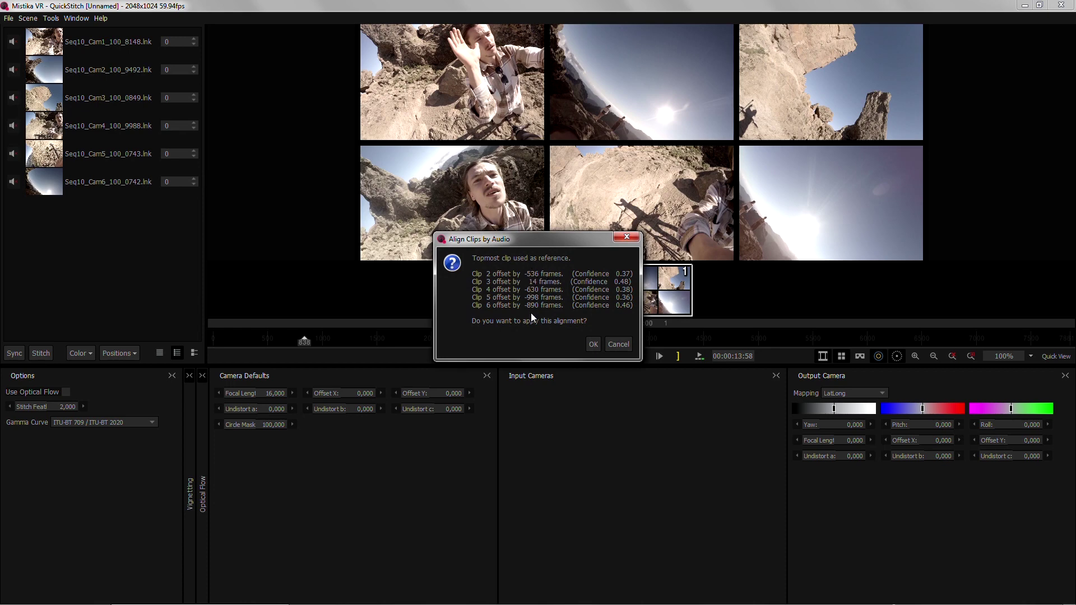
{"action": "left_click", "coordinate": [594, 344]}
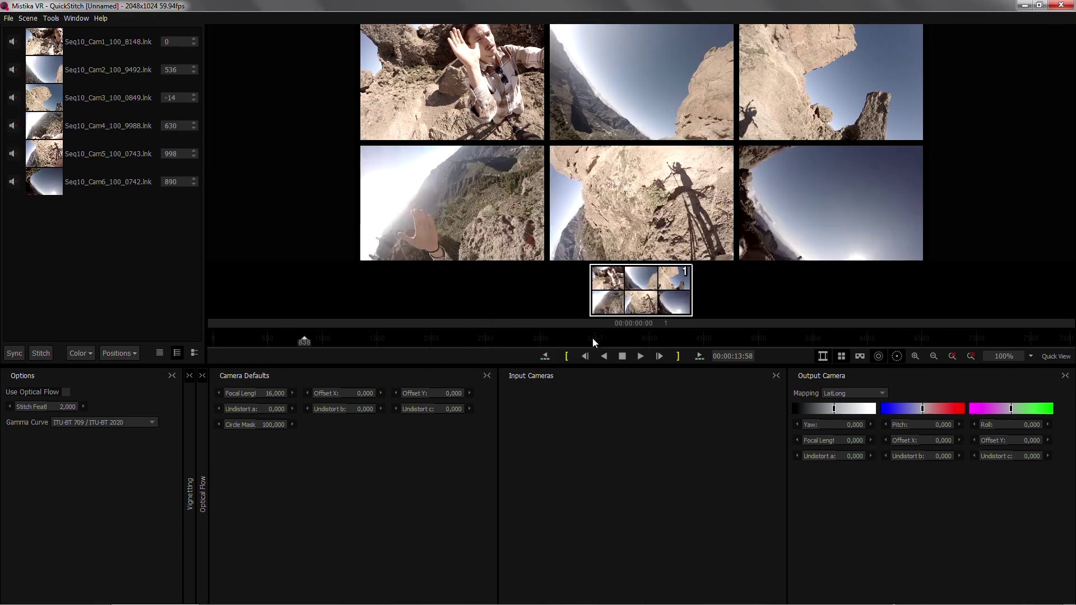
{"action": "left_click", "coordinate": [640, 357]}
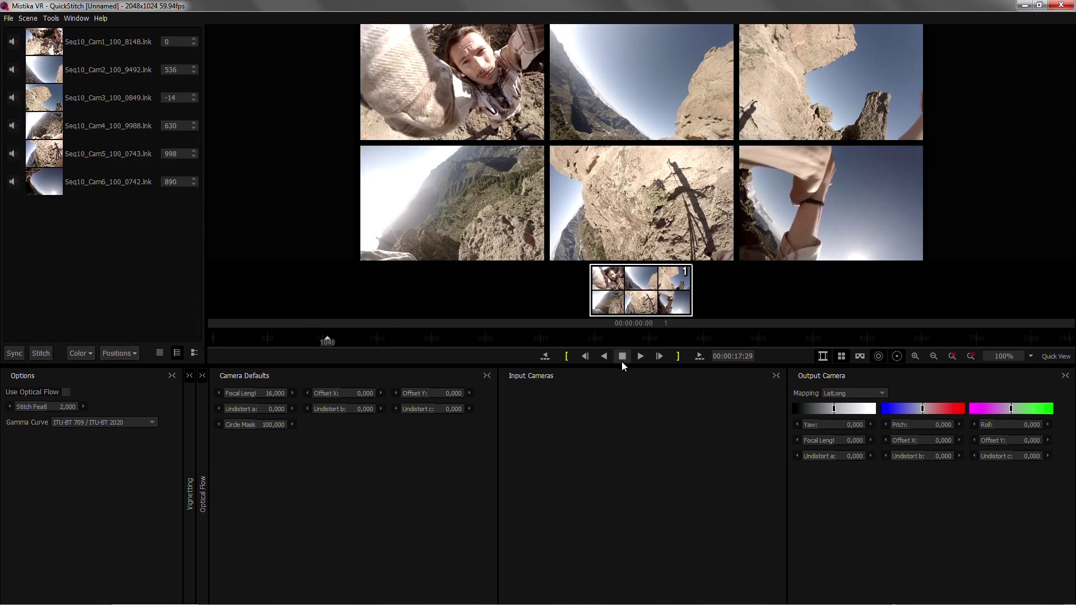
Switch from the six-camera grid back to the stitched panorama preview
{"action": "left_click", "coordinate": [841, 357]}
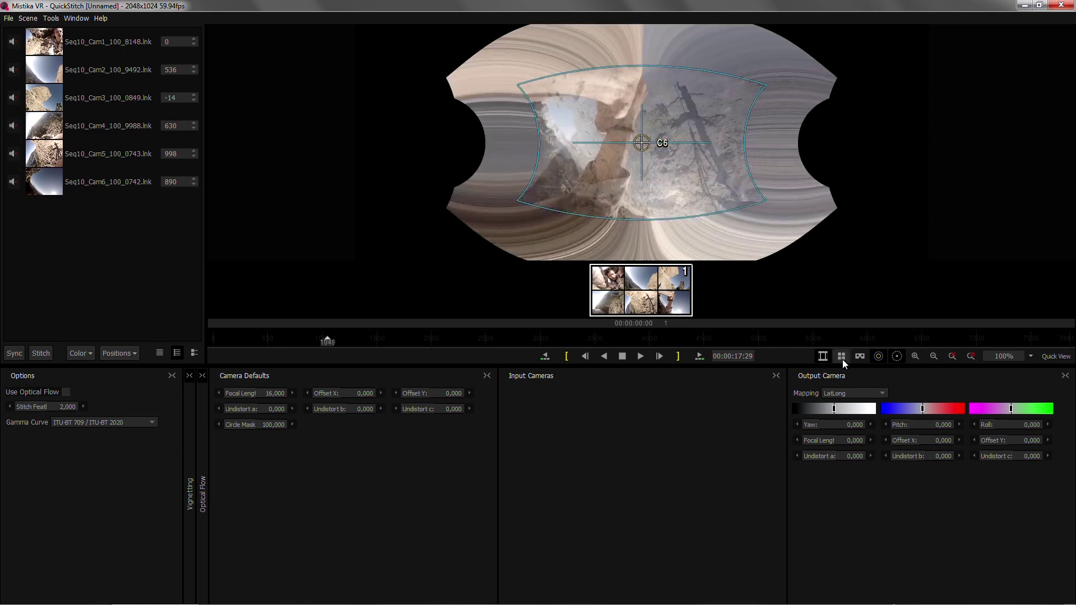
Load the GoProCube.grp camera preset from the camera list's context menu
{"action": "right_click", "coordinate": [90, 231]}
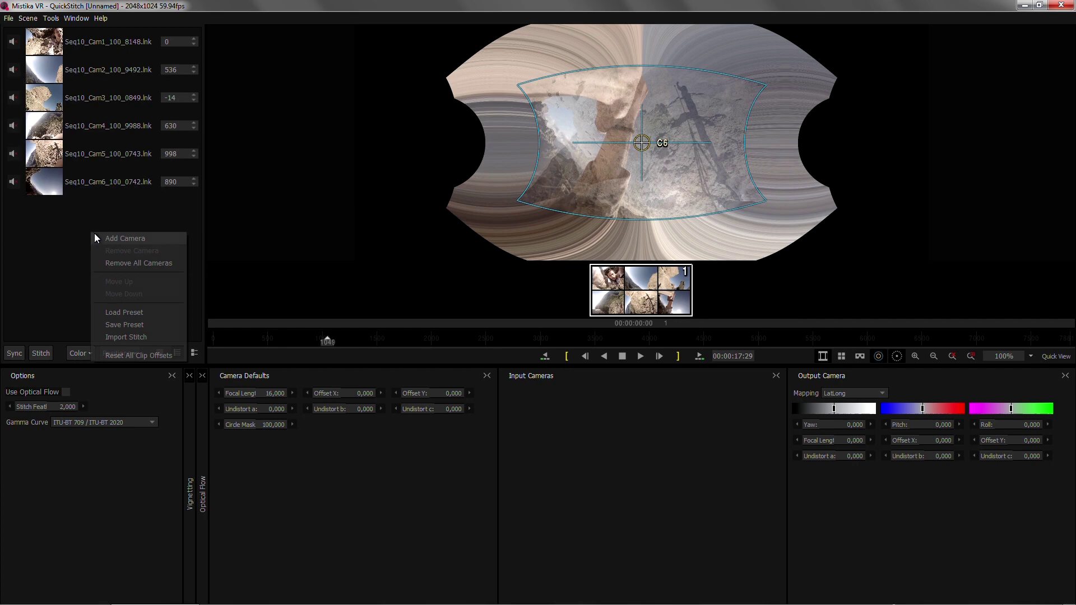
{"action": "left_click", "coordinate": [129, 312]}
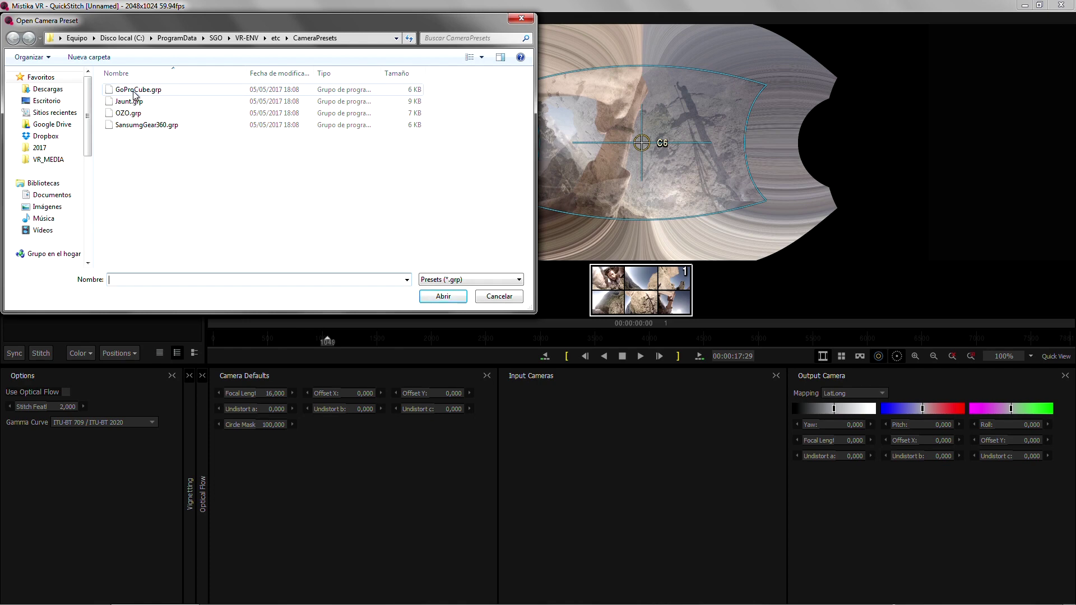
{"action": "left_click", "coordinate": [135, 92]}
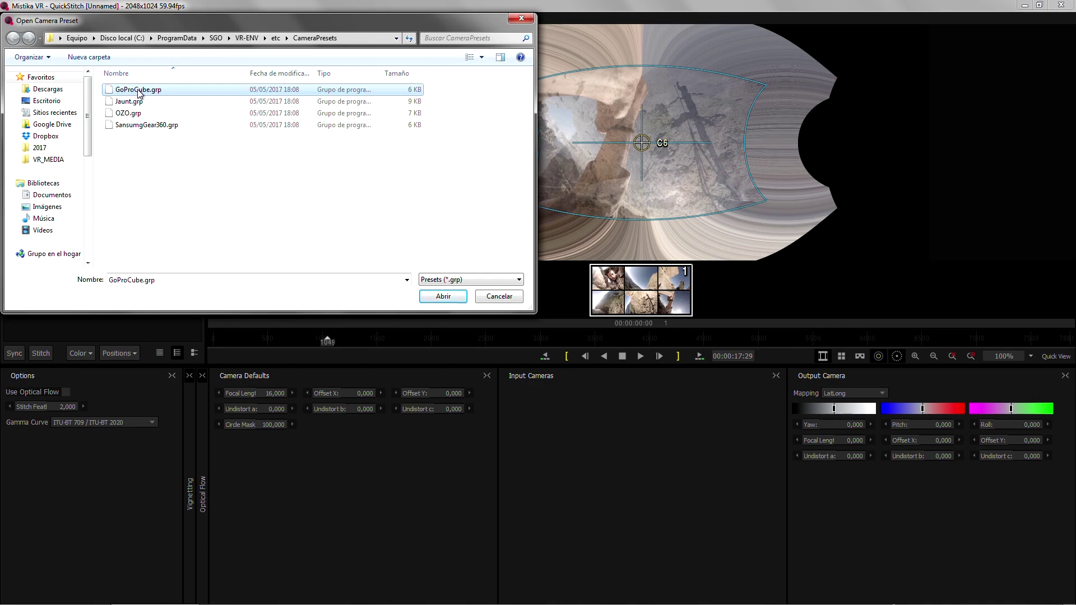
{"action": "left_click", "coordinate": [450, 296]}
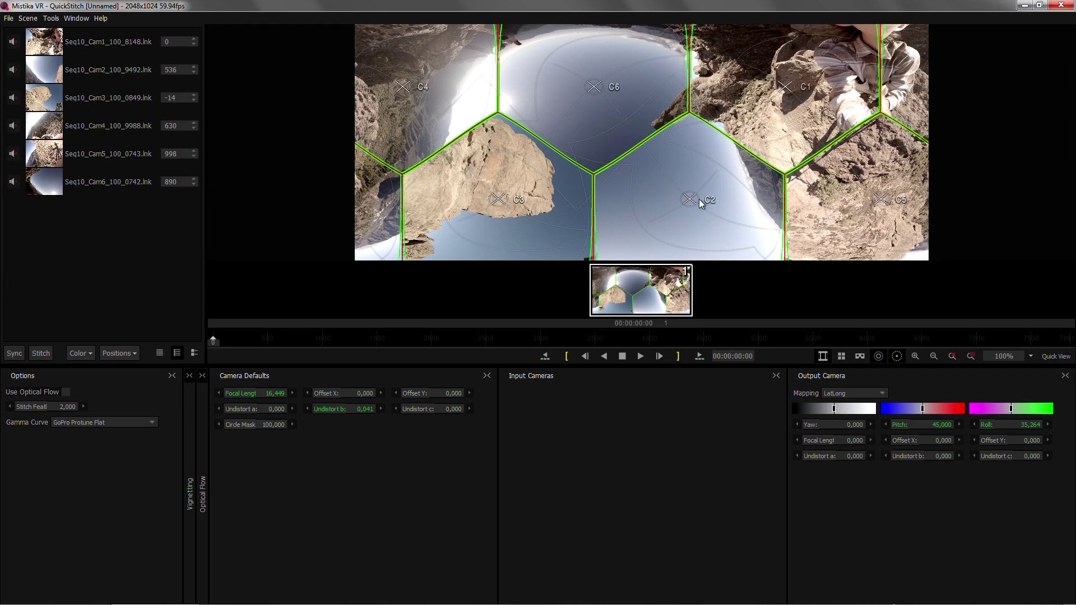
Swap camera 3 into camera 2's position, then rotate the panorama to a level horizon
{"action": "left_click", "coordinate": [499, 200]}
{"action": "left_click_drag", "start_coordinate": [521, 201], "coordinate": [705, 210]}
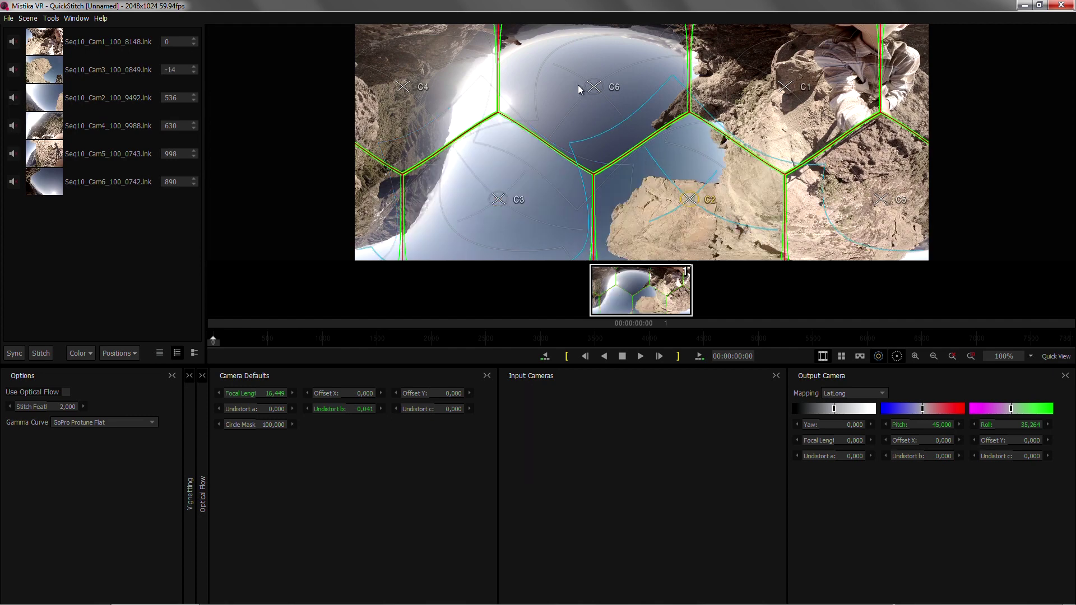
{"action": "left_click_drag", "start_coordinate": [502, 42], "coordinate": [625, 158]}
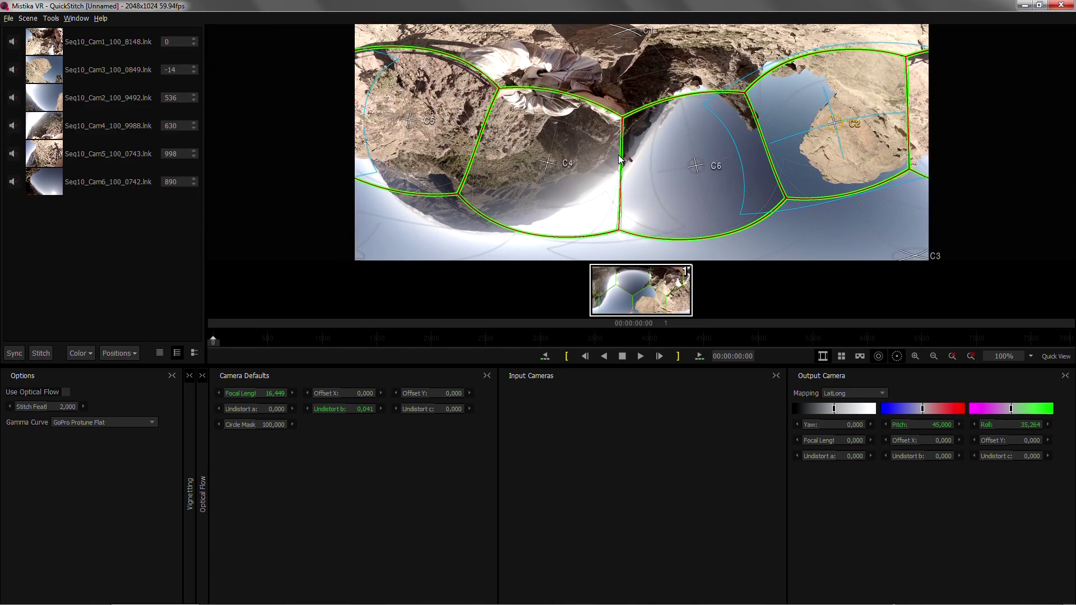
{"action": "left_click_drag", "start_coordinate": [618, 158], "coordinate": [998, 161]}
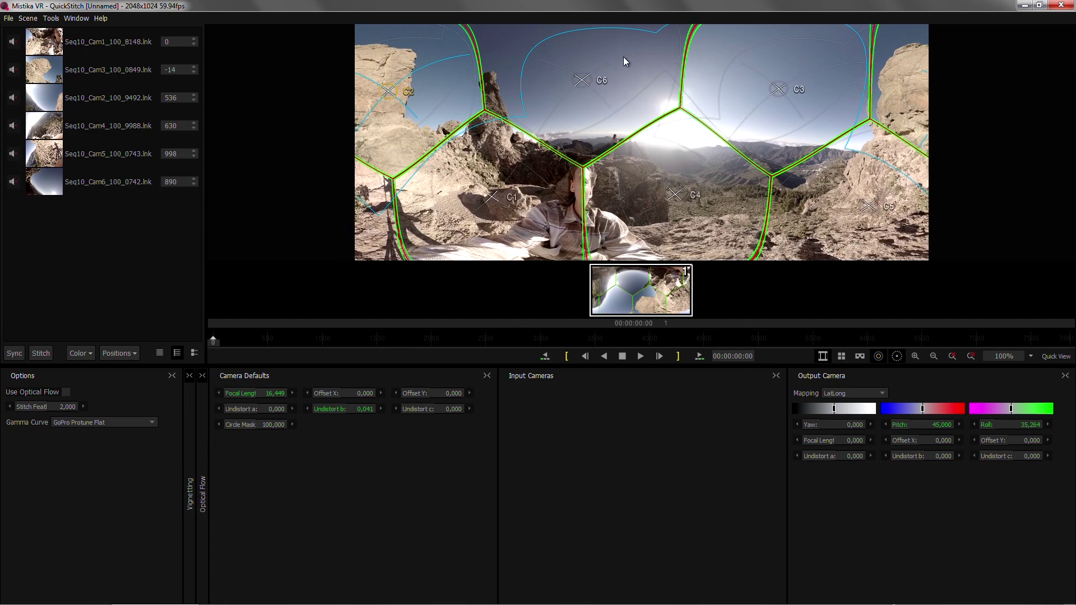
Check the stitch at frames 1640, 2350 and 2581, then hide camera markers and seam lines
{"action": "left_click", "coordinate": [391, 339]}
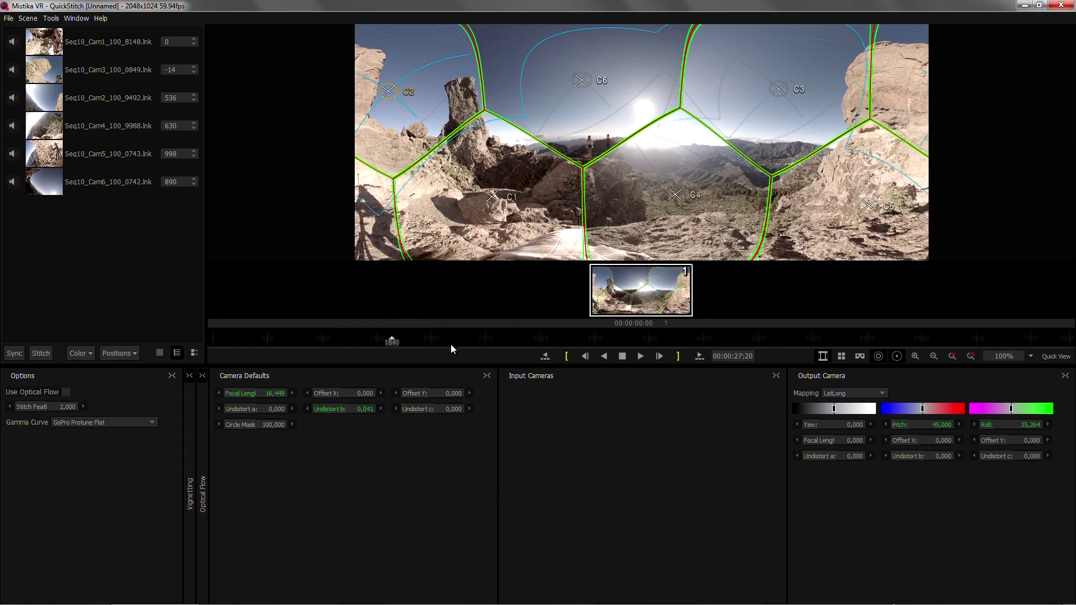
{"action": "left_click", "coordinate": [475, 342]}
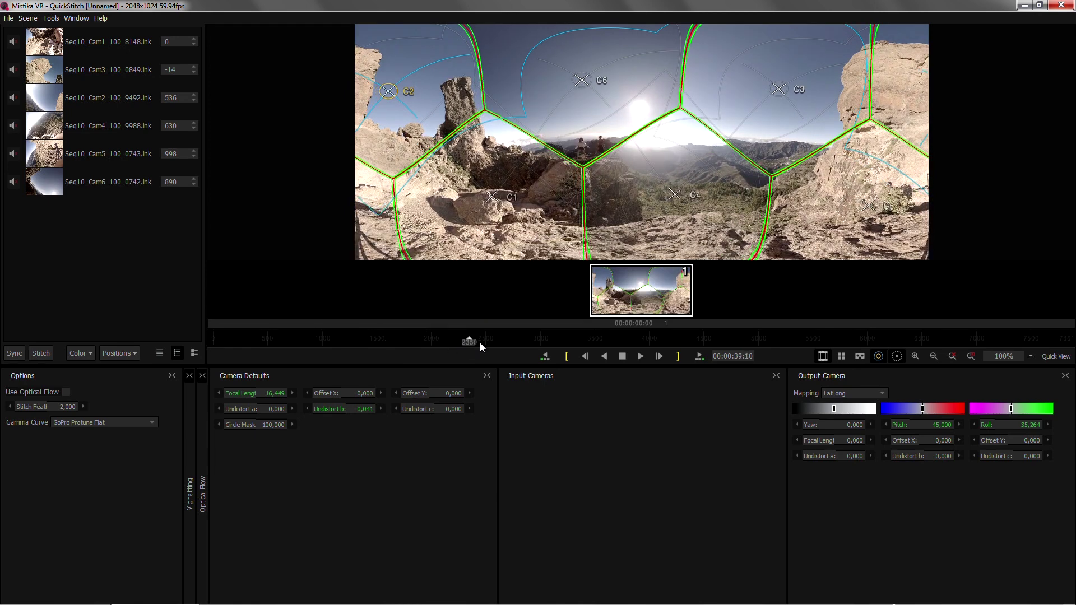
{"action": "left_click", "coordinate": [494, 341]}
{"action": "left_click", "coordinate": [879, 356]}
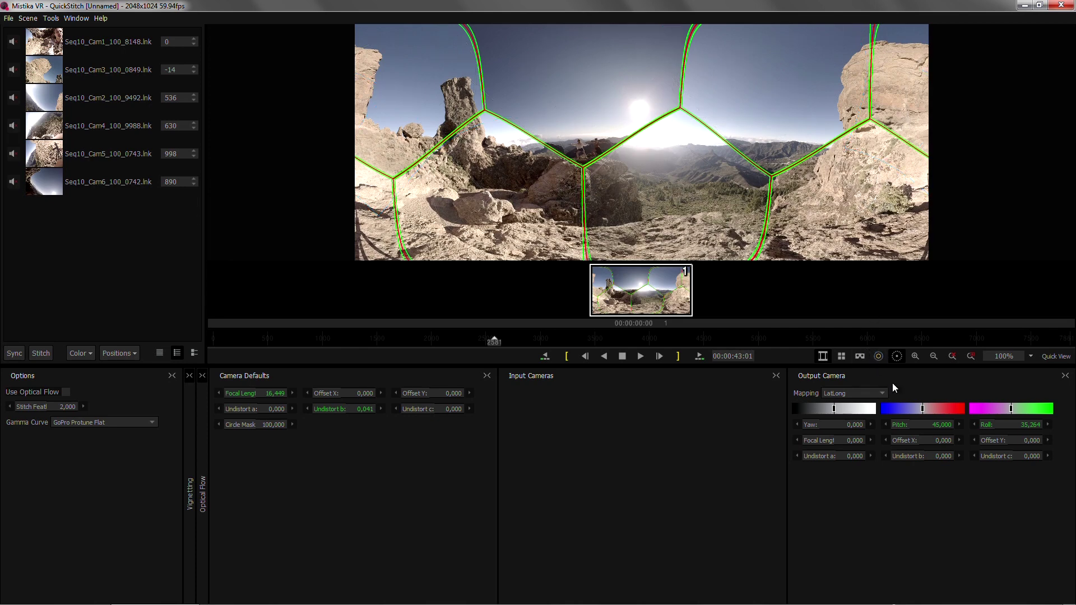
{"action": "left_click", "coordinate": [897, 357]}
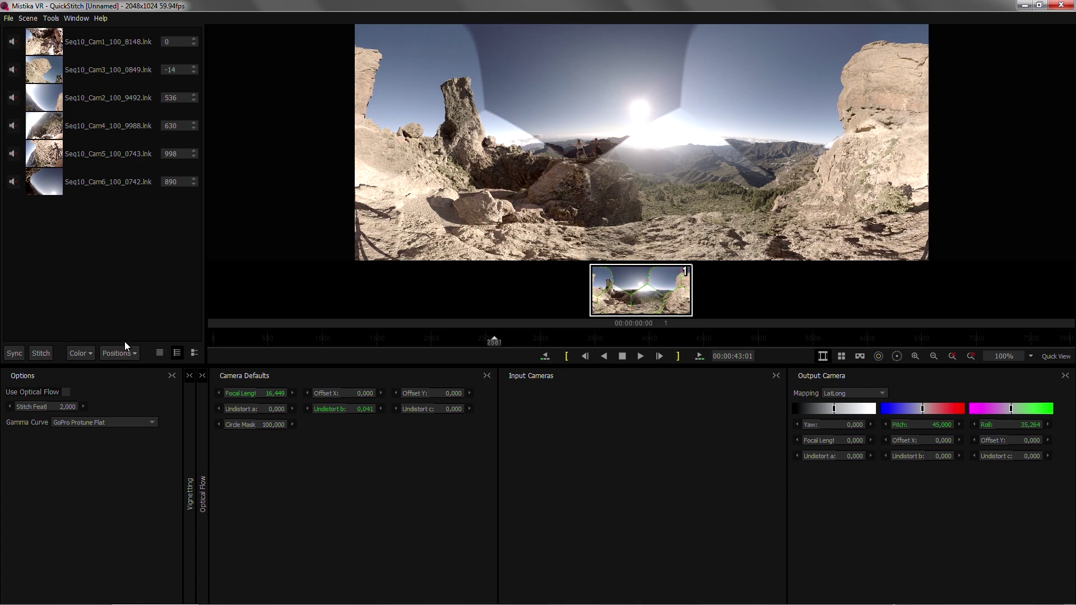
Apply Match Color from the Color dropdown to even out the sky across cameras
{"action": "left_click", "coordinate": [90, 353]}
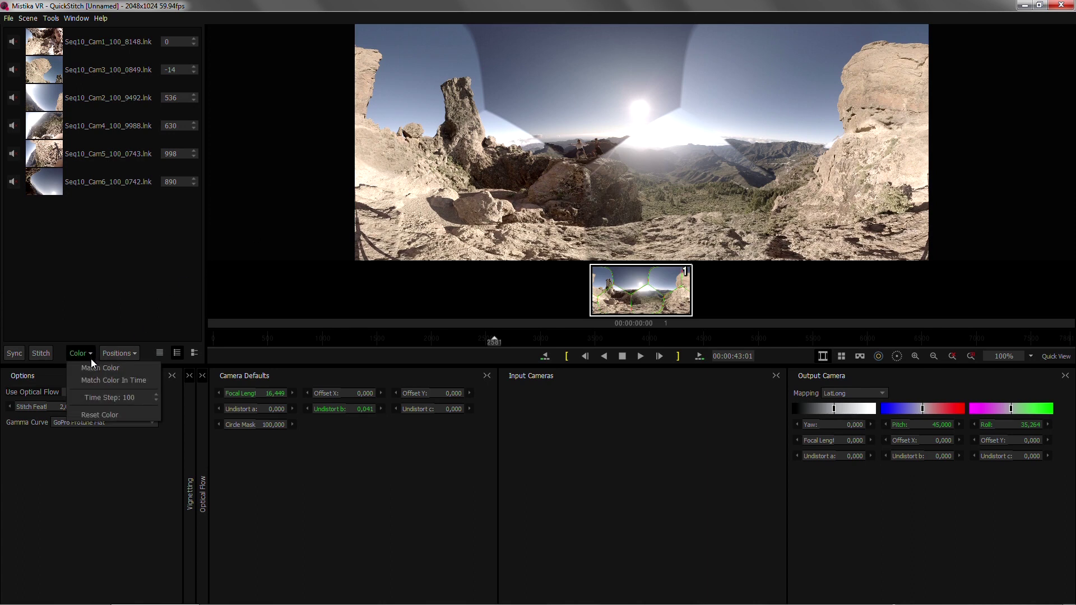
{"action": "left_click", "coordinate": [97, 368]}
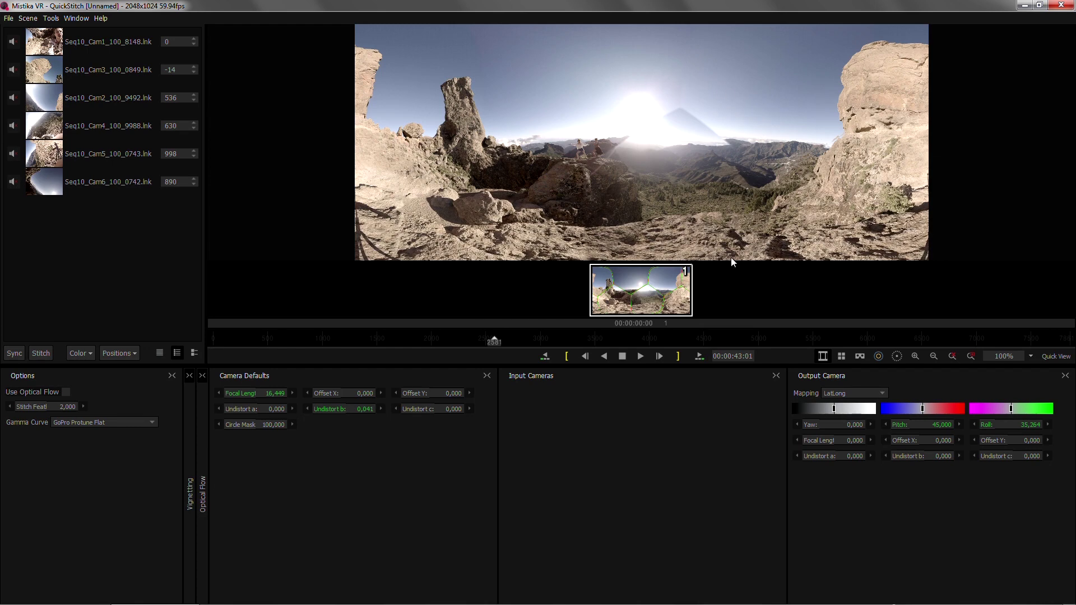
Switch to the immersive VR preview and look around the panorama
{"action": "left_click", "coordinate": [859, 357]}
{"action": "mouse_move", "coordinate": [972, 77]}
{"action": "left_mouse_down"}
{"action": "mouse_move", "coordinate": [970, 89]}
{"action": "mouse_move", "coordinate": [987, 82]}
{"action": "left_mouse_up"}
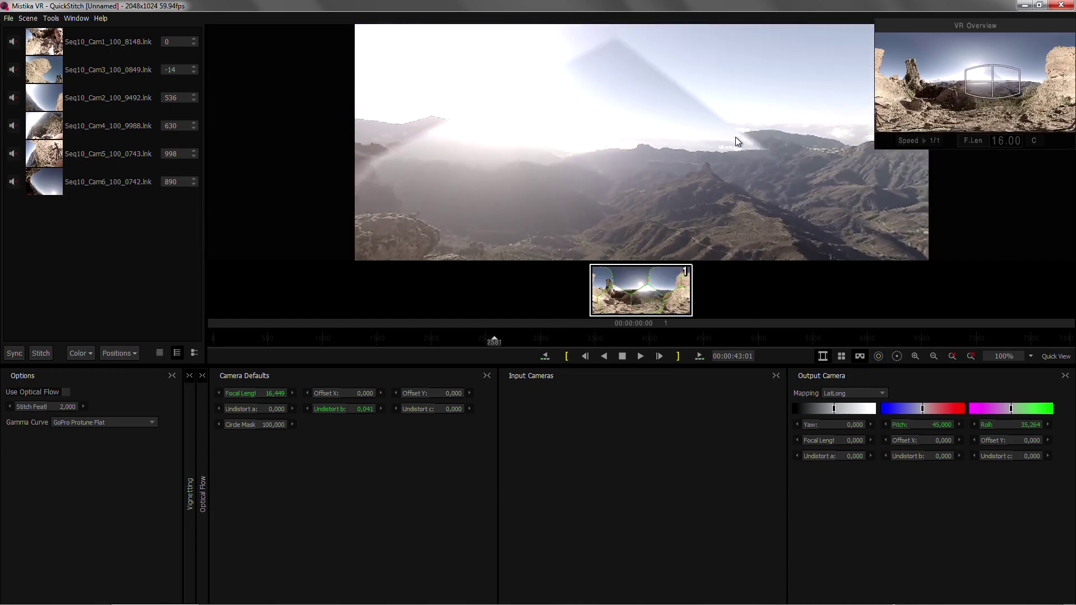
{"action": "left_click_drag", "start_coordinate": [987, 79], "coordinate": [989, 84]}
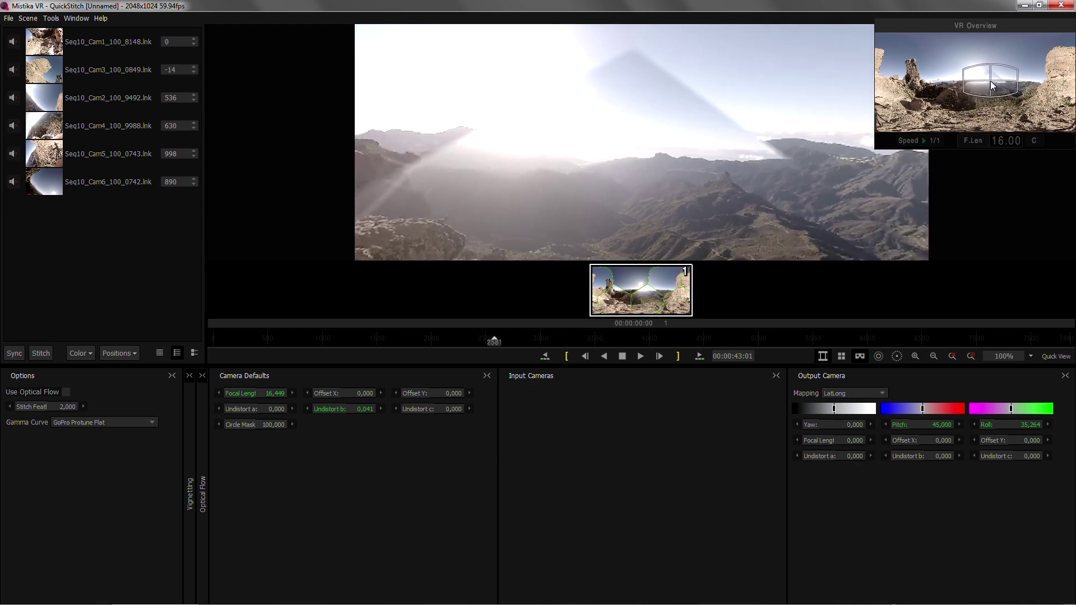
Run Positions > Improve Alignment and tilt the view up to check the sky's ghosting band
{"action": "left_click", "coordinate": [133, 355]}
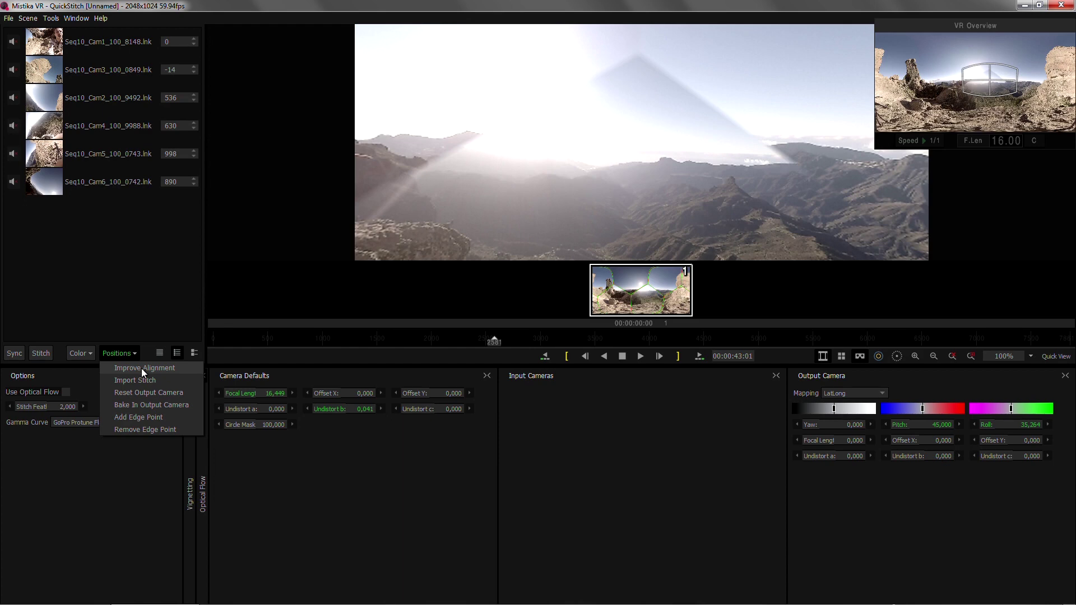
{"action": "left_click", "coordinate": [141, 368]}
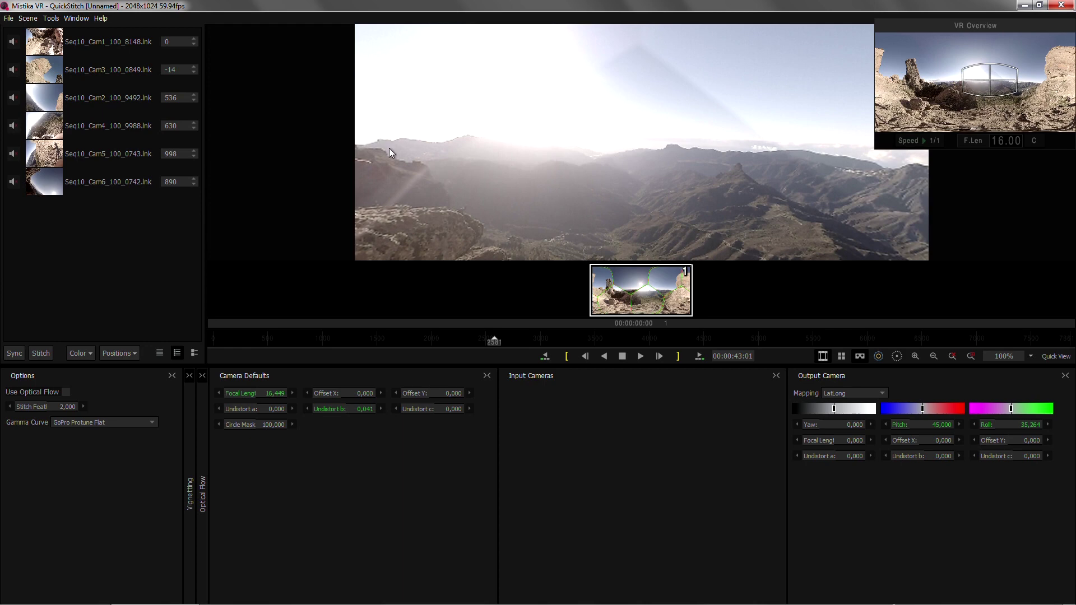
{"action": "left_click_drag", "start_coordinate": [980, 88], "coordinate": [986, 76]}
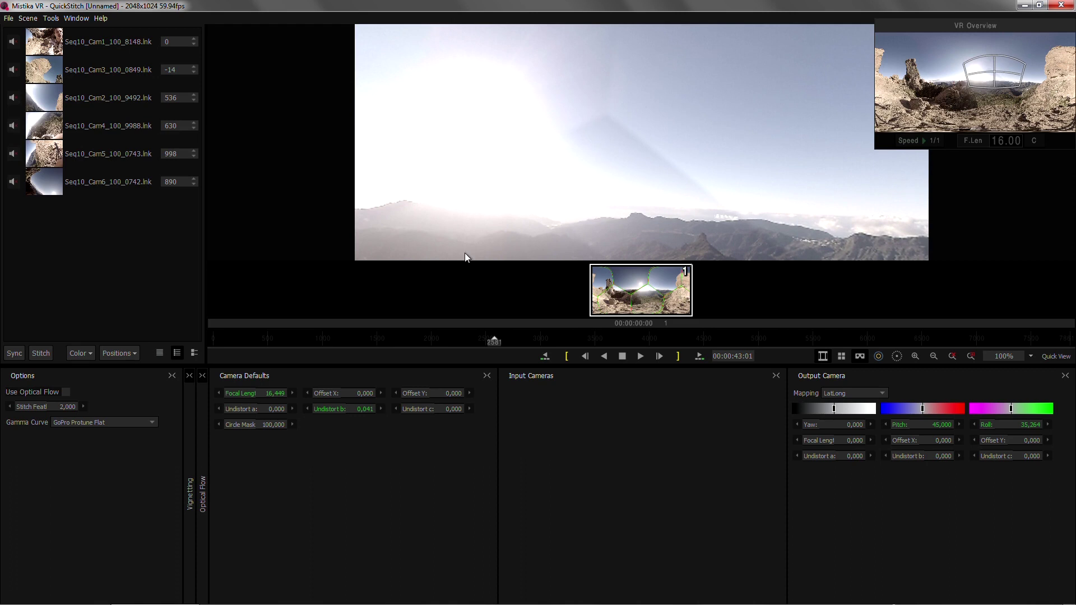
Re-run Color > Match Color, then leave VR view for the flat panorama
{"action": "left_click", "coordinate": [89, 353]}
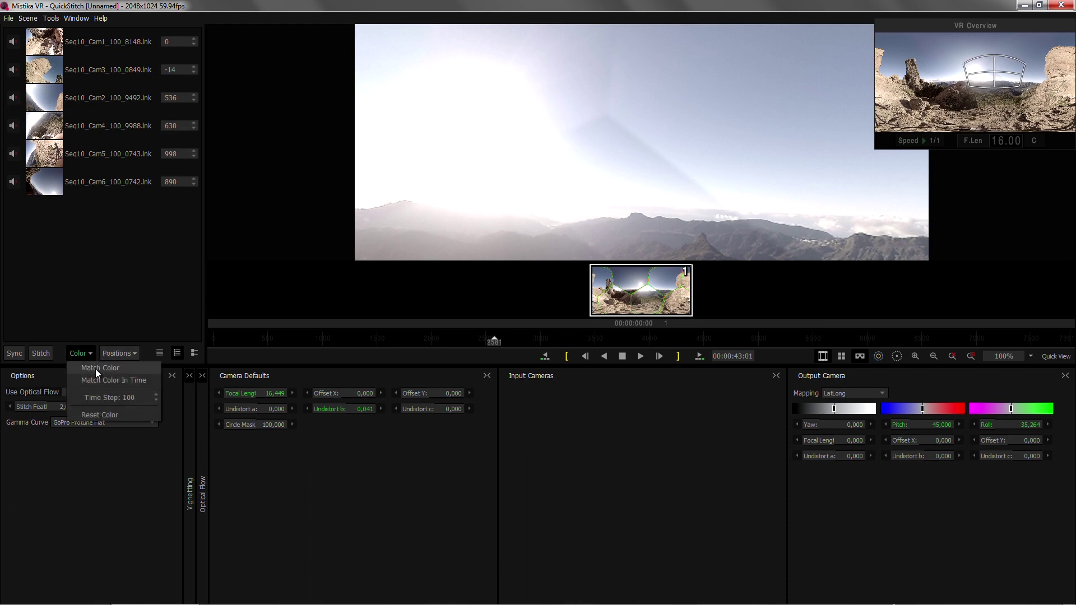
{"action": "left_click", "coordinate": [95, 367]}
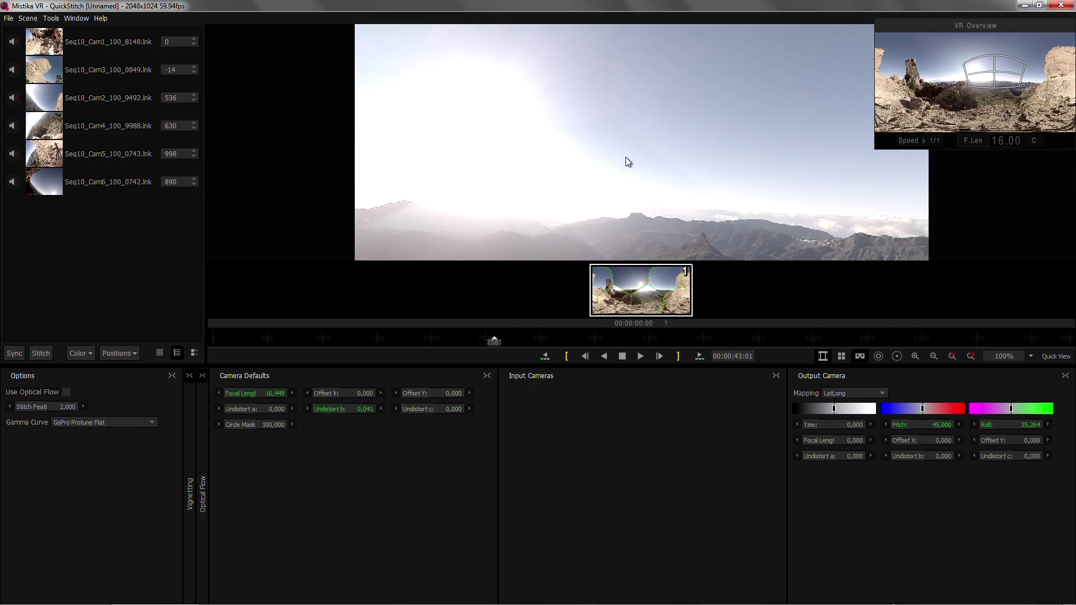
{"action": "left_click", "coordinate": [862, 356]}
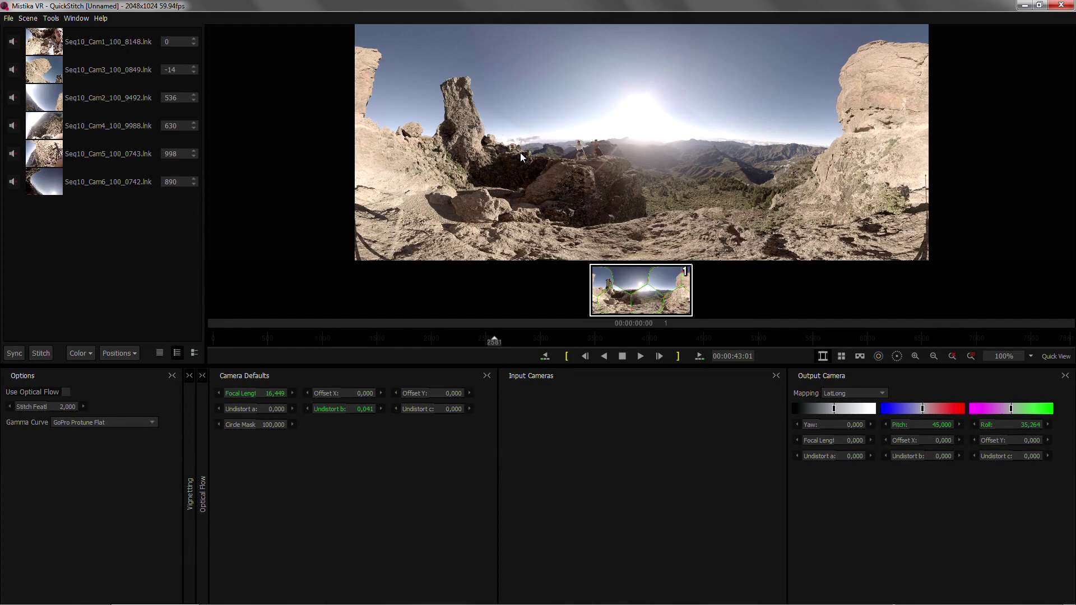
Raise Stitch Feather to 10,000 and lower Output Camera gain to about -0.854 stops
{"action": "left_click", "coordinate": [84, 406]}
{"action": "left_click", "coordinate": [85, 407]}
{"action": "left_click", "coordinate": [859, 357]}
{"action": "mouse_move", "coordinate": [973, 82]}
{"action": "left_mouse_down"}
{"action": "mouse_move", "coordinate": [956, 98]}
{"action": "mouse_move", "coordinate": [919, 84]}
{"action": "mouse_move", "coordinate": [901, 96]}
{"action": "mouse_move", "coordinate": [867, 59]}
{"action": "mouse_move", "coordinate": [906, 39]}
{"action": "mouse_move", "coordinate": [937, 92]}
{"action": "mouse_move", "coordinate": [962, 82]}
{"action": "left_mouse_up"}
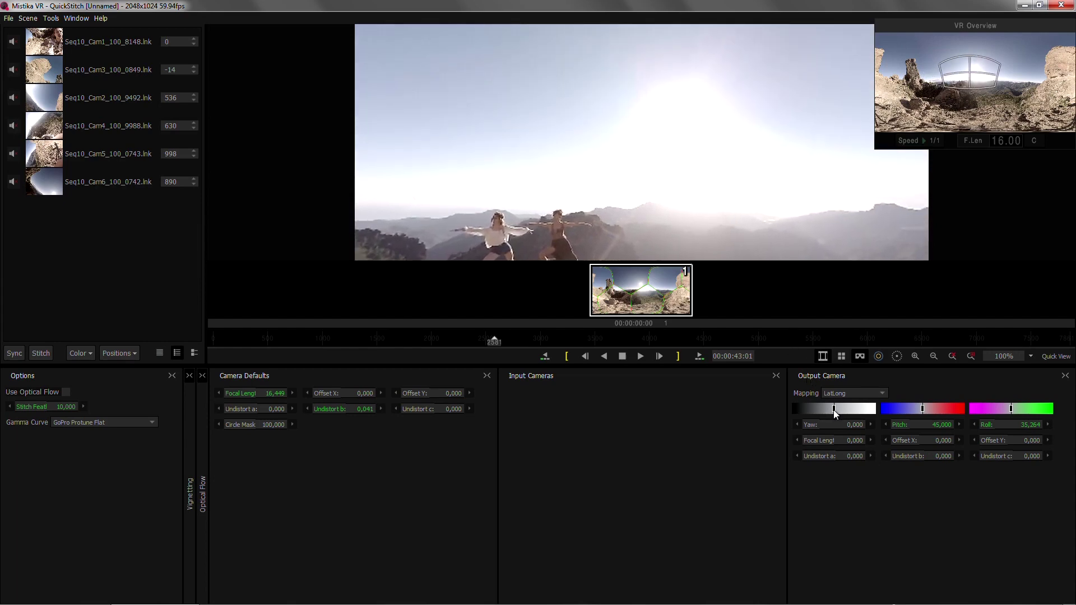
{"action": "left_click_drag", "start_coordinate": [834, 411], "coordinate": [828, 412]}
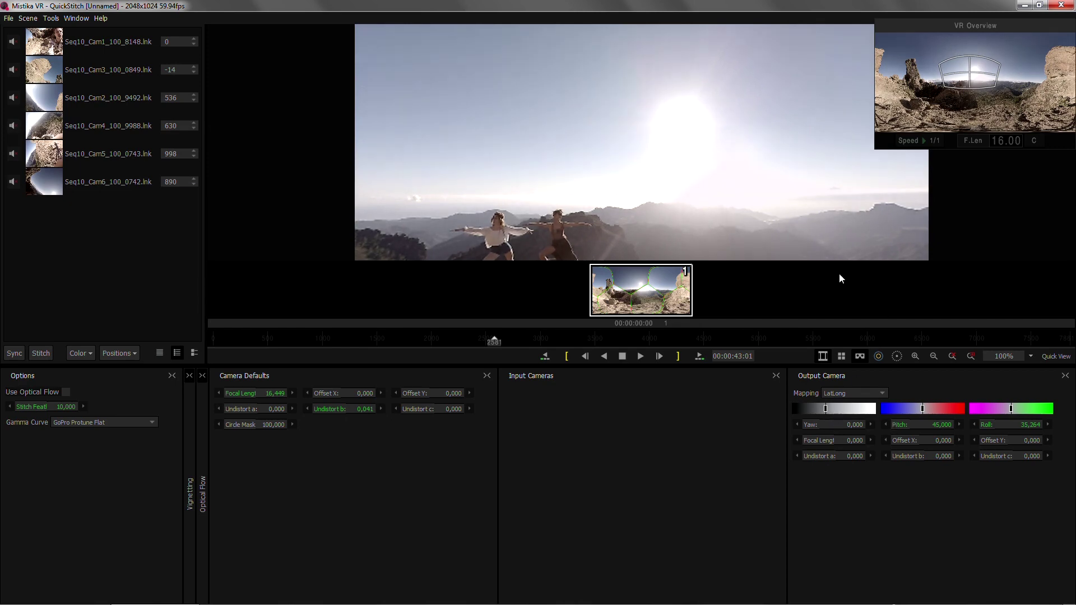
{"action": "left_click", "coordinate": [861, 356]}
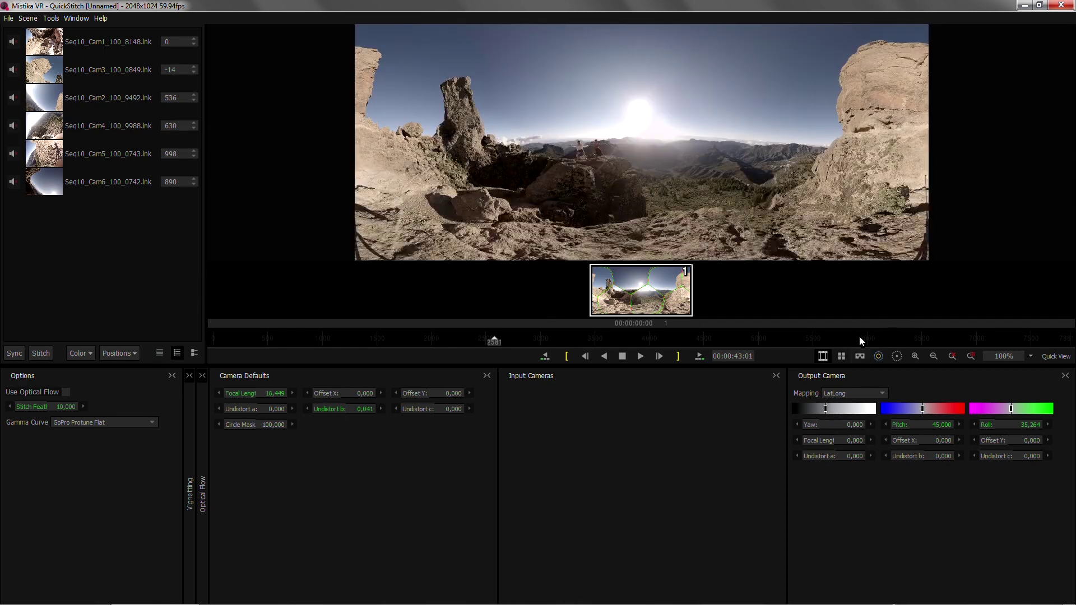
Mark the timeline range in at frame 2134 and out at frame 2853
{"action": "left_click", "coordinate": [431, 342]}
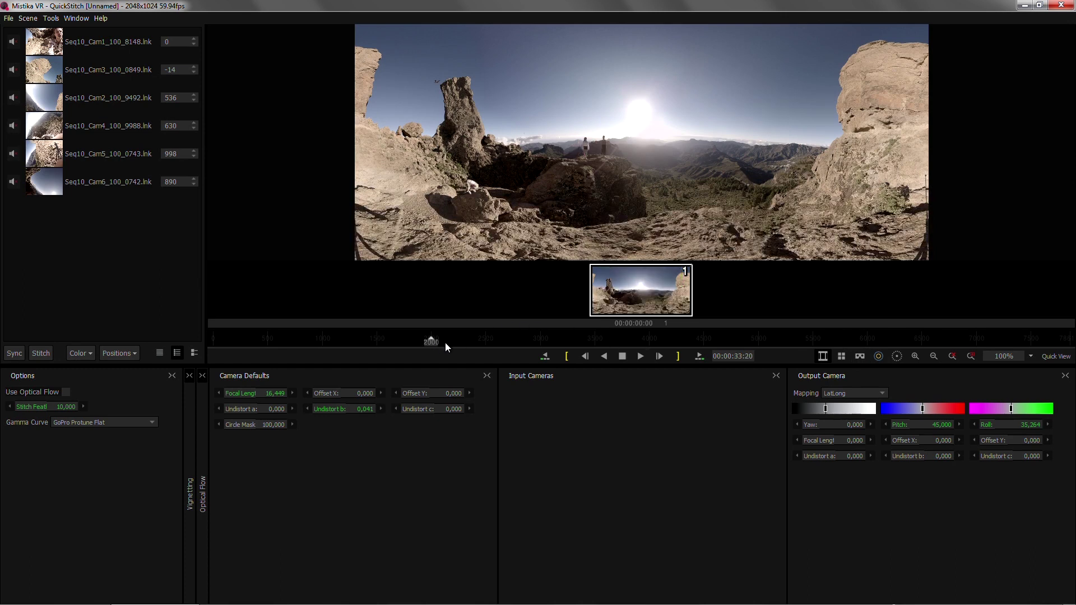
{"action": "left_click_drag", "start_coordinate": [453, 343], "coordinate": [455, 343]}
{"action": "left_click", "coordinate": [566, 356]}
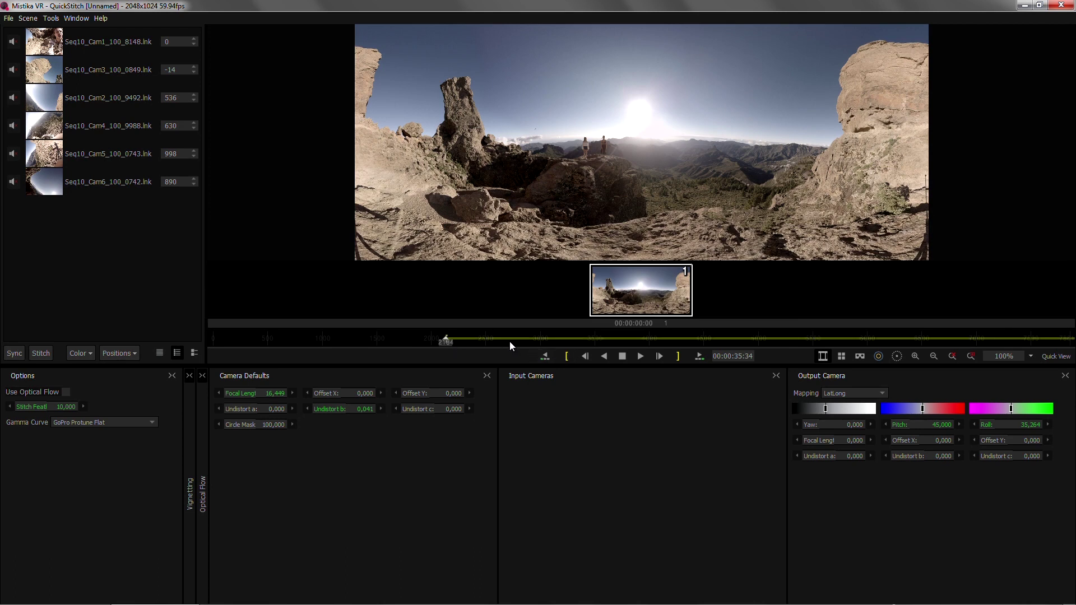
{"action": "left_click", "coordinate": [527, 342]}
{"action": "left_click", "coordinate": [679, 358]}
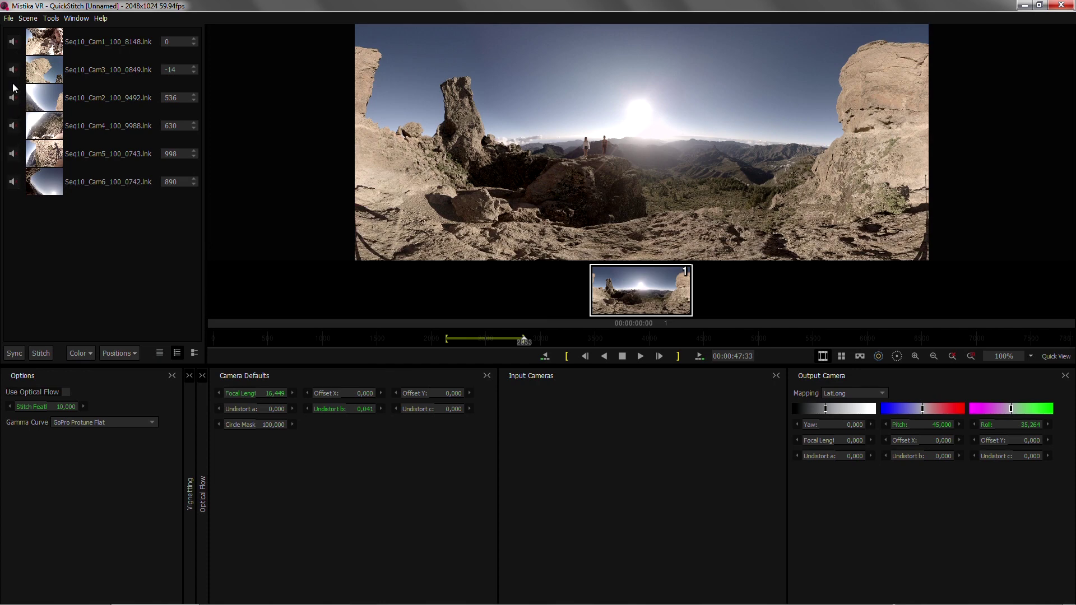
Enable Cam1's audio and save the project as Timeline1.vrenv
{"action": "left_click", "coordinate": [14, 42]}
{"action": "left_click", "coordinate": [10, 18]}
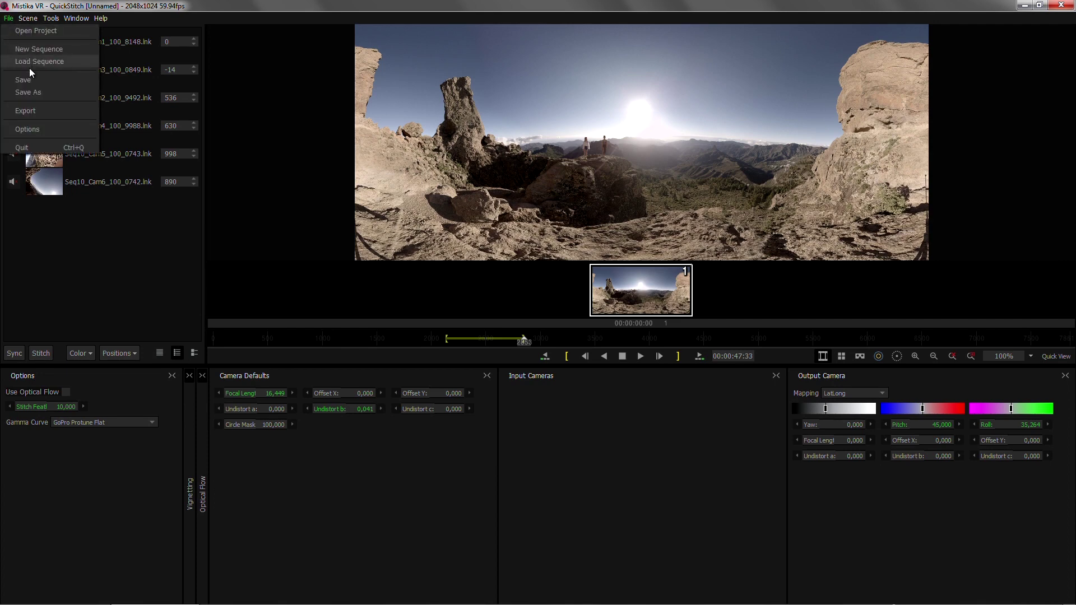
{"action": "left_click", "coordinate": [37, 92]}
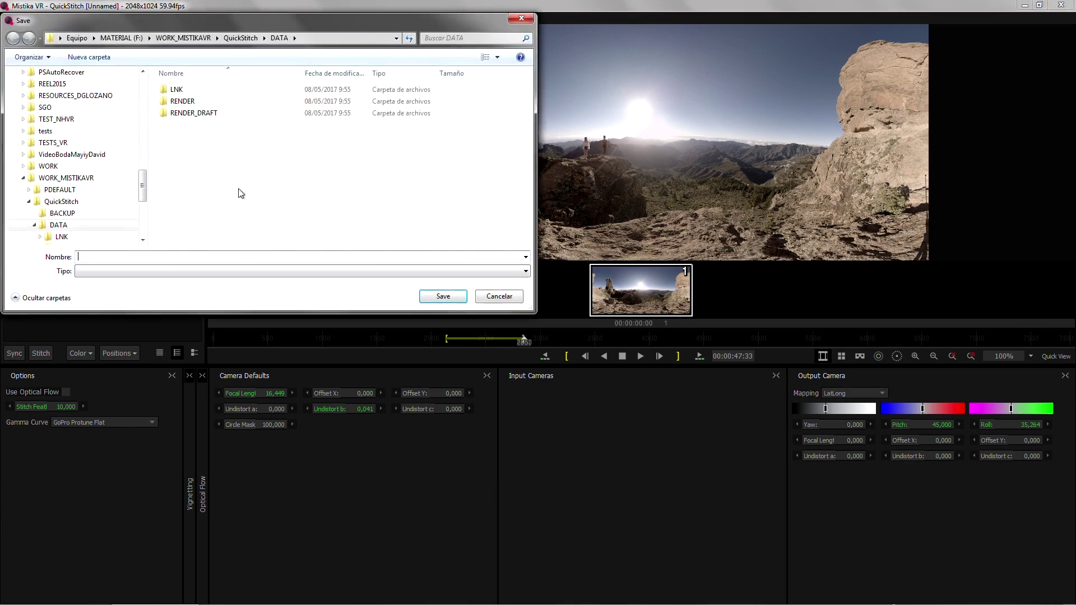
{"action": "type", "text": "Timeline1"}
{"action": "left_click", "coordinate": [459, 298]}
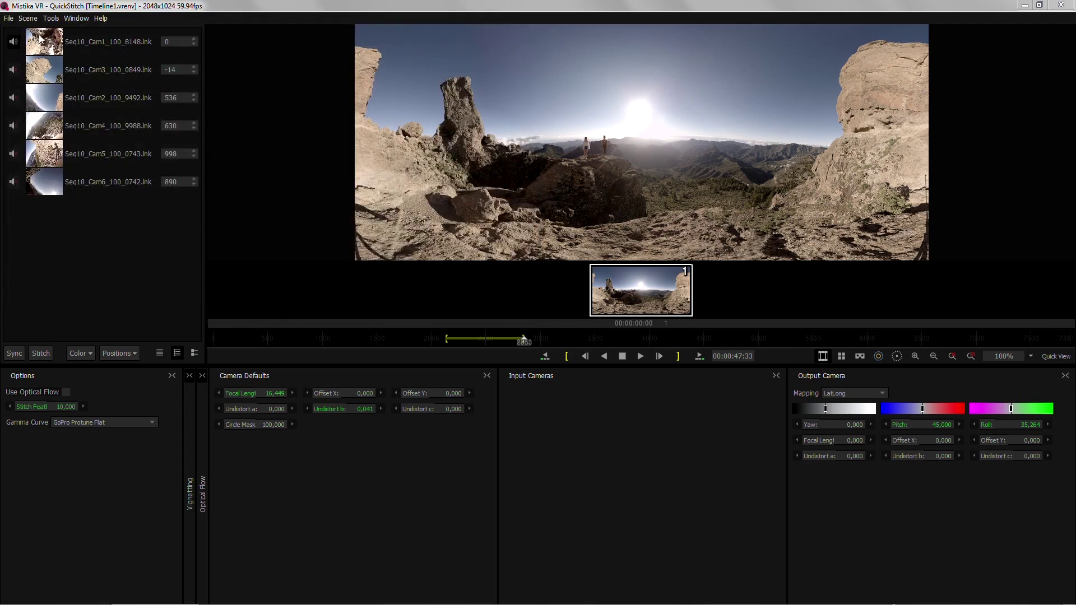
Set the export file type to Quicktime ProRes with the MOV ProRes HQ codec
{"action": "left_click", "coordinate": [9, 18]}
{"action": "left_click", "coordinate": [41, 110]}
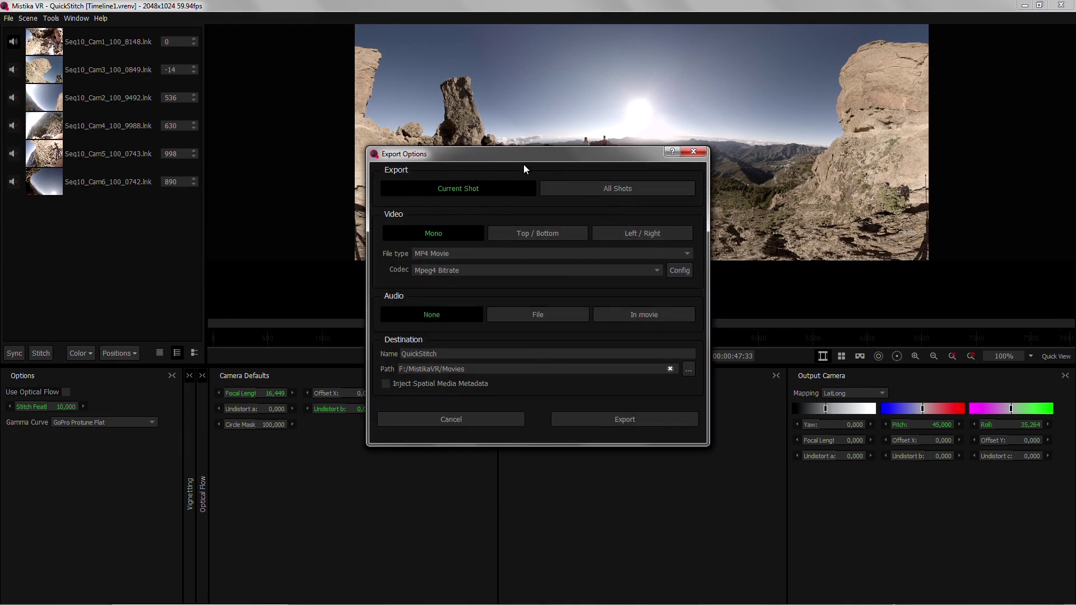
{"action": "left_click_drag", "start_coordinate": [526, 153], "coordinate": [526, 146]}
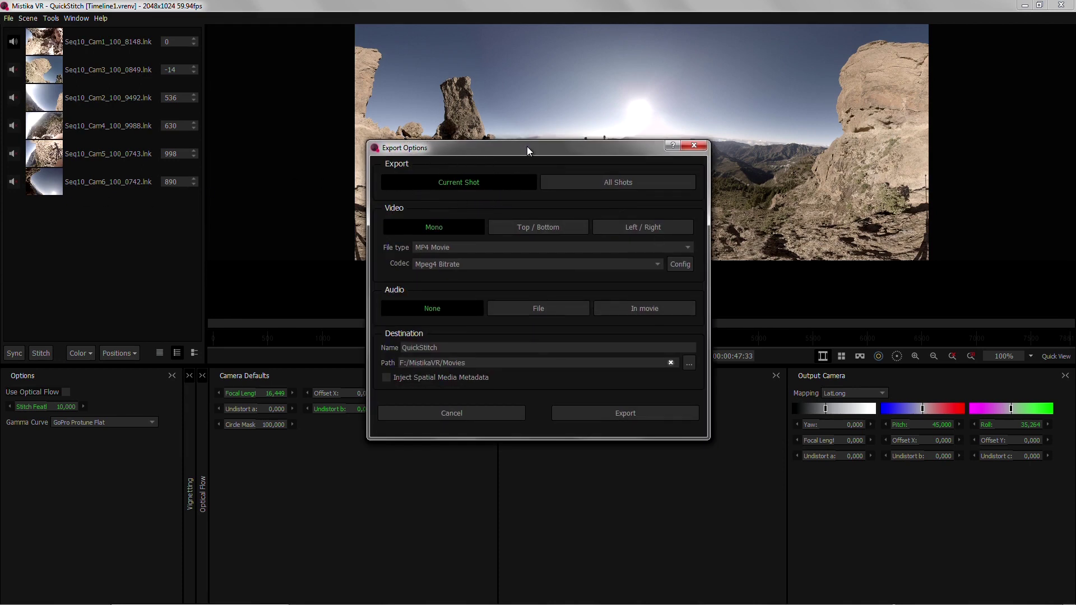
{"action": "left_click", "coordinate": [468, 247]}
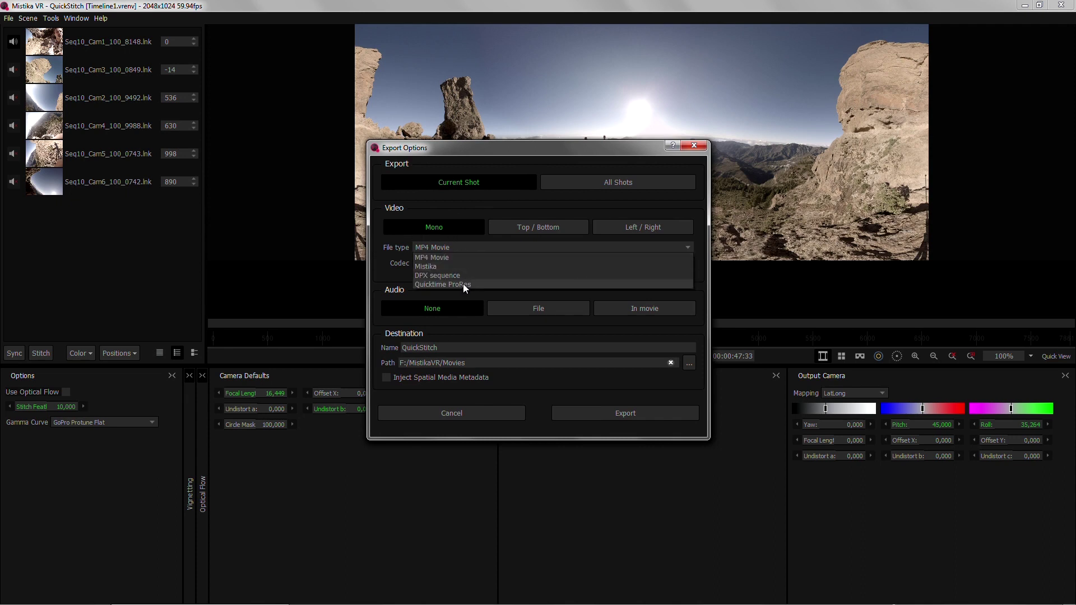
{"action": "left_click", "coordinate": [463, 284]}
{"action": "left_click", "coordinate": [463, 263]}
{"action": "left_click", "coordinate": [463, 283]}
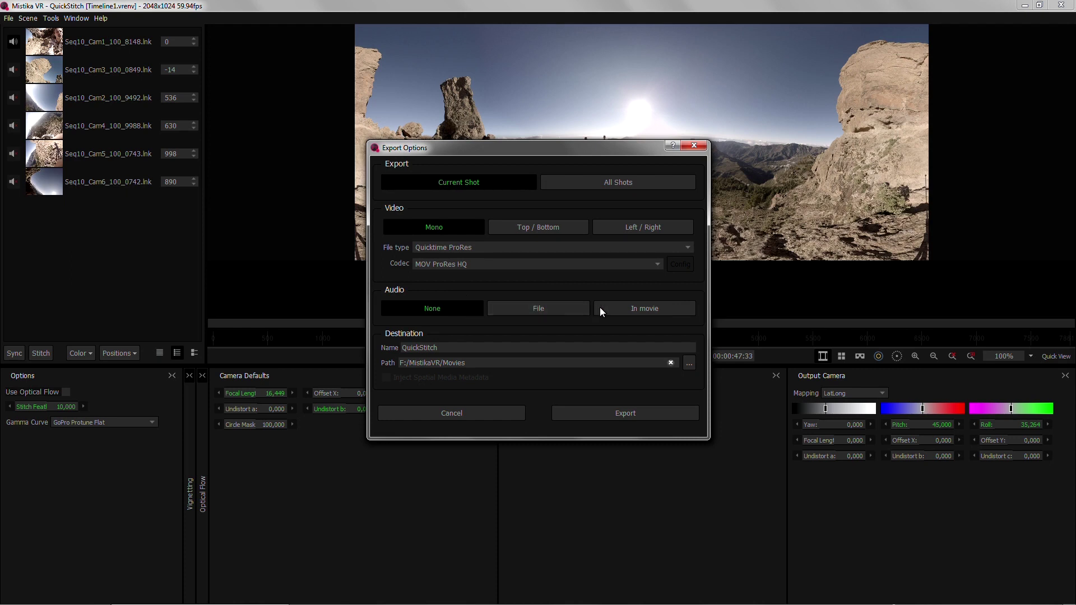
Embed the audio in the movie, name the output Yoga, and export
{"action": "left_click", "coordinate": [651, 307]}
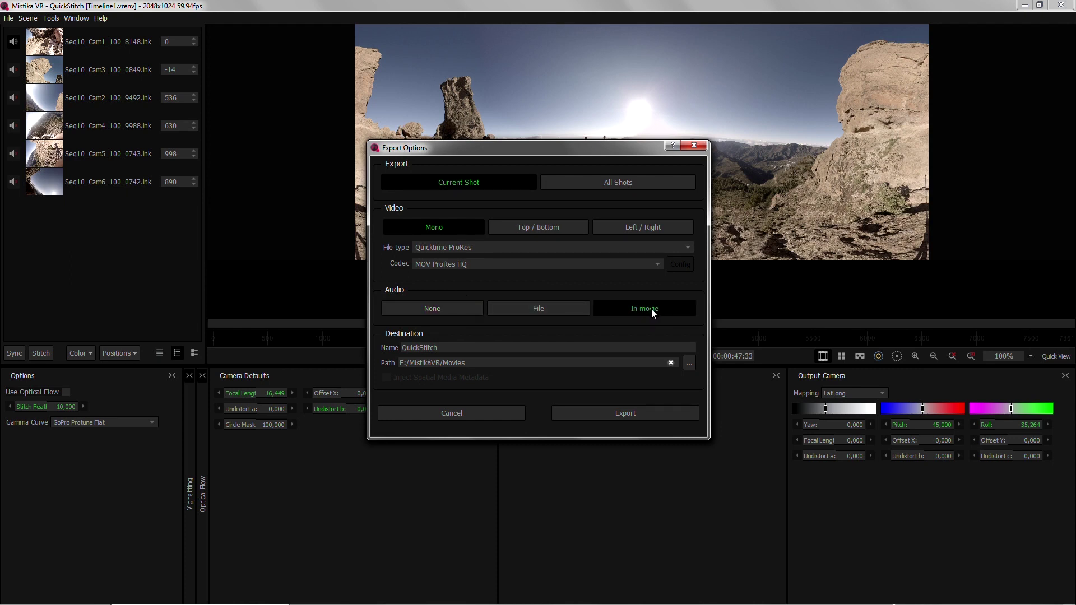
{"action": "double_click", "coordinate": [476, 347]}
{"action": "type", "text": "Yoga"}
{"action": "left_click", "coordinate": [649, 414]}
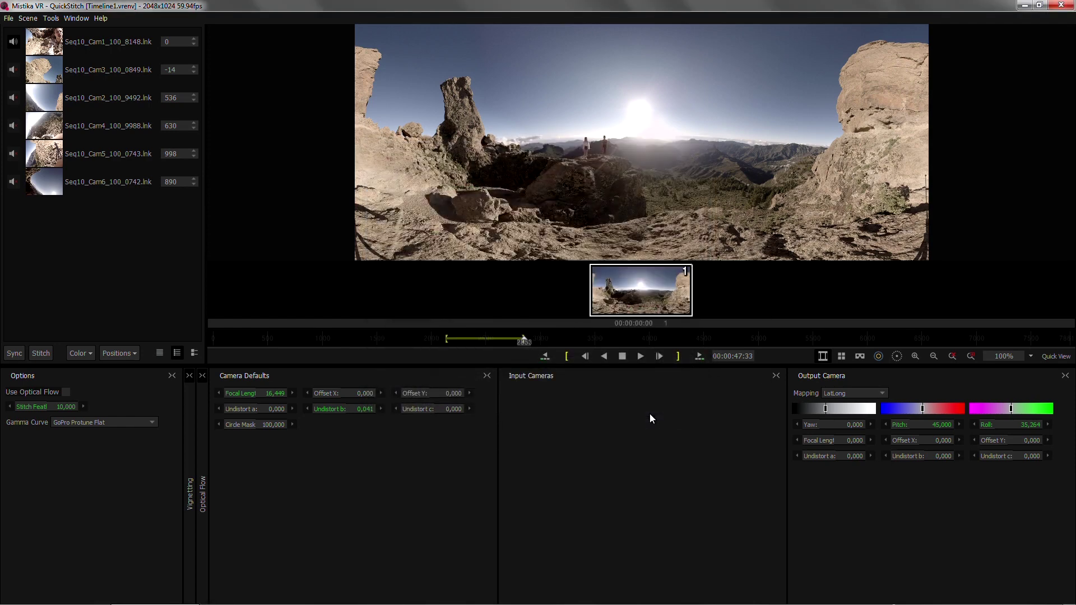